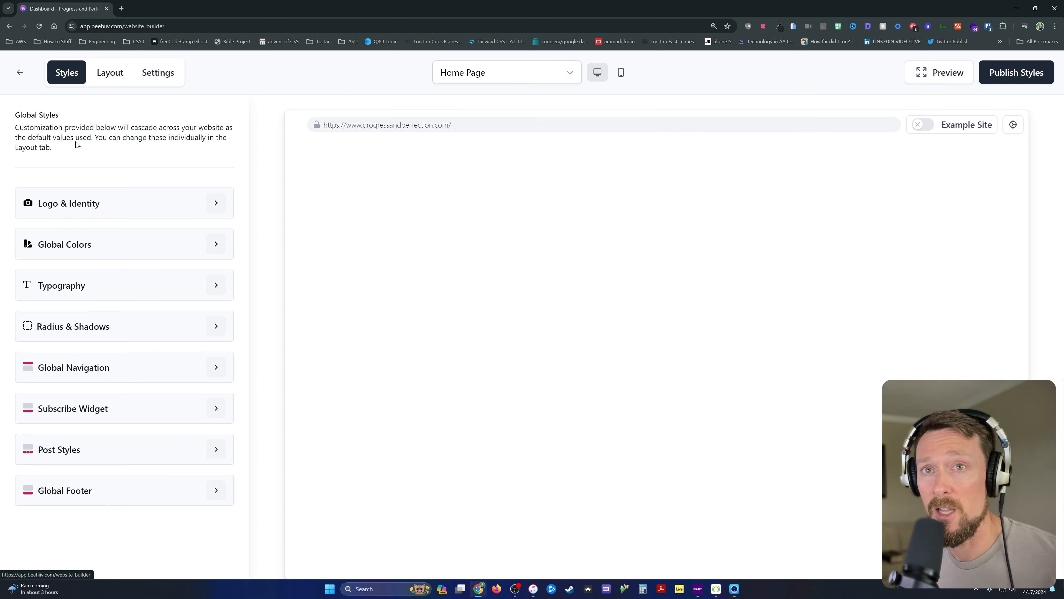
Open the Website Builder from the publication dashboard and look over the home page preview
{"action": "left_click", "coordinate": [18, 74]}
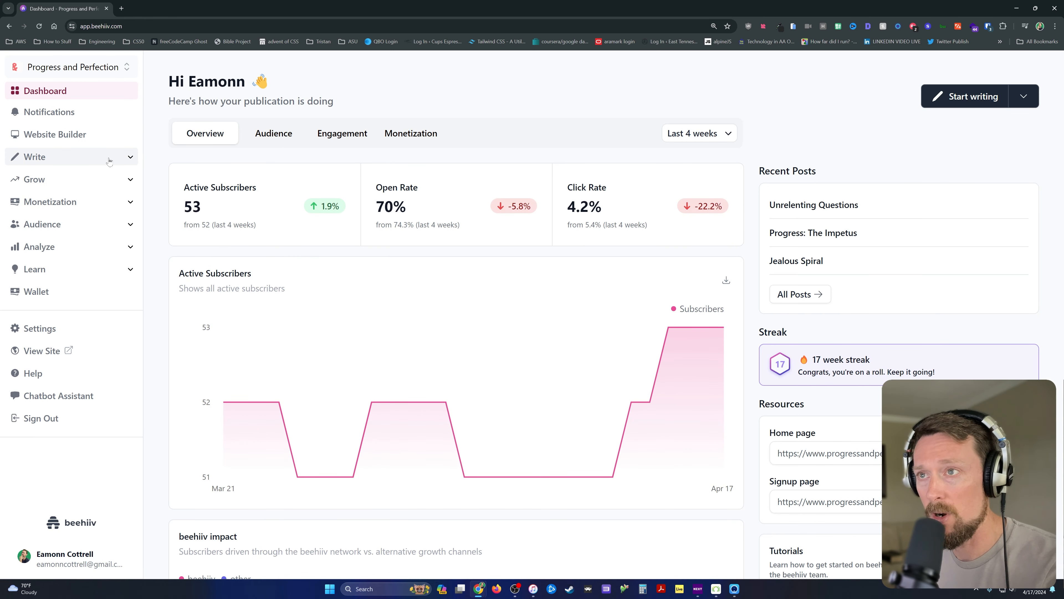
{"action": "key", "text": "ctrl+plus"}
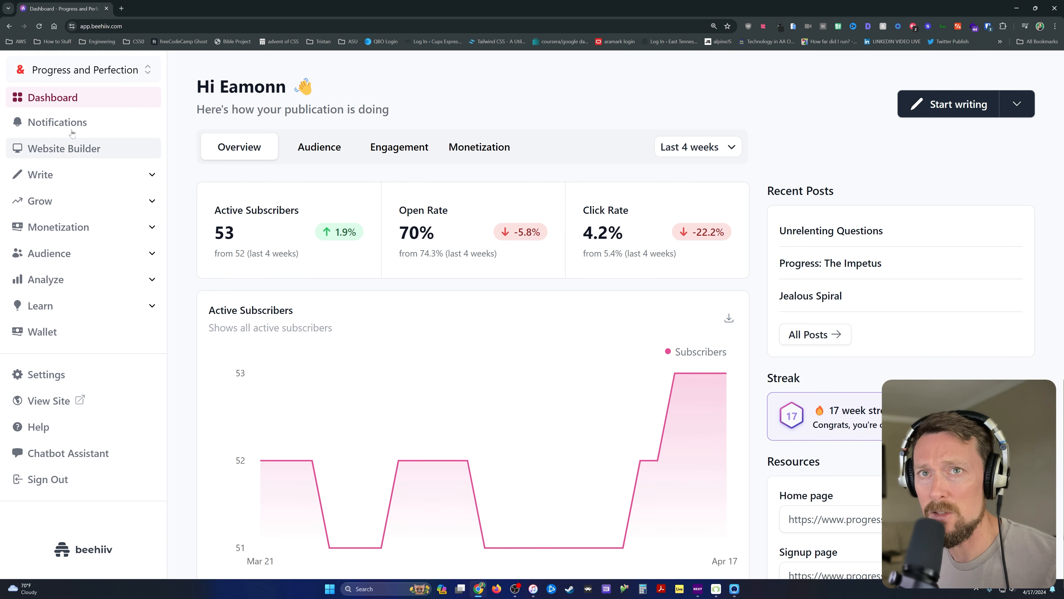
{"action": "left_click", "coordinate": [78, 156]}
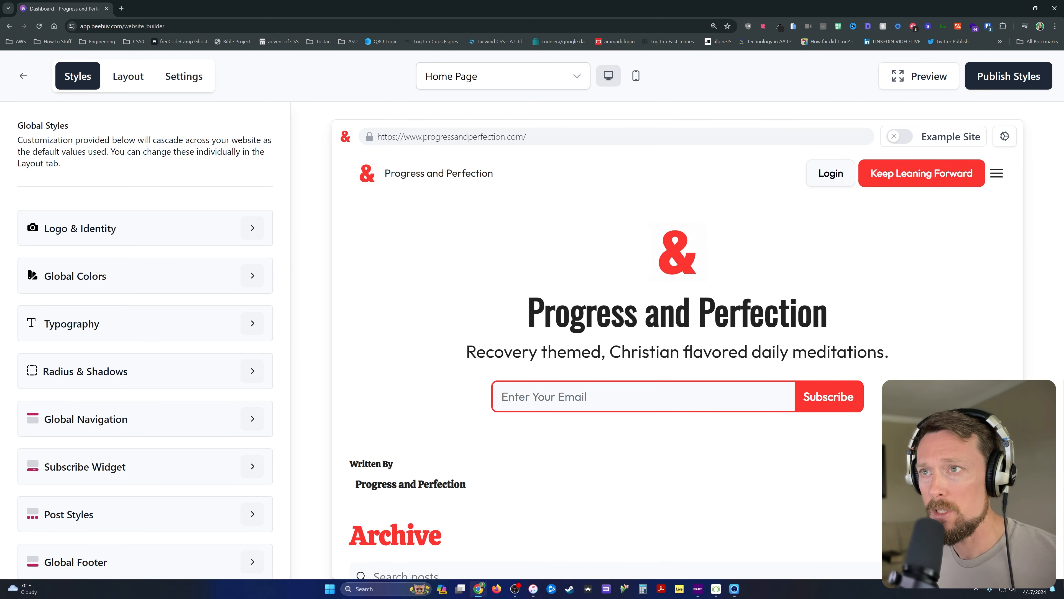
{"action": "scroll", "coordinate": [589, 287], "scroll_direction": "down", "scroll_amount": 15}
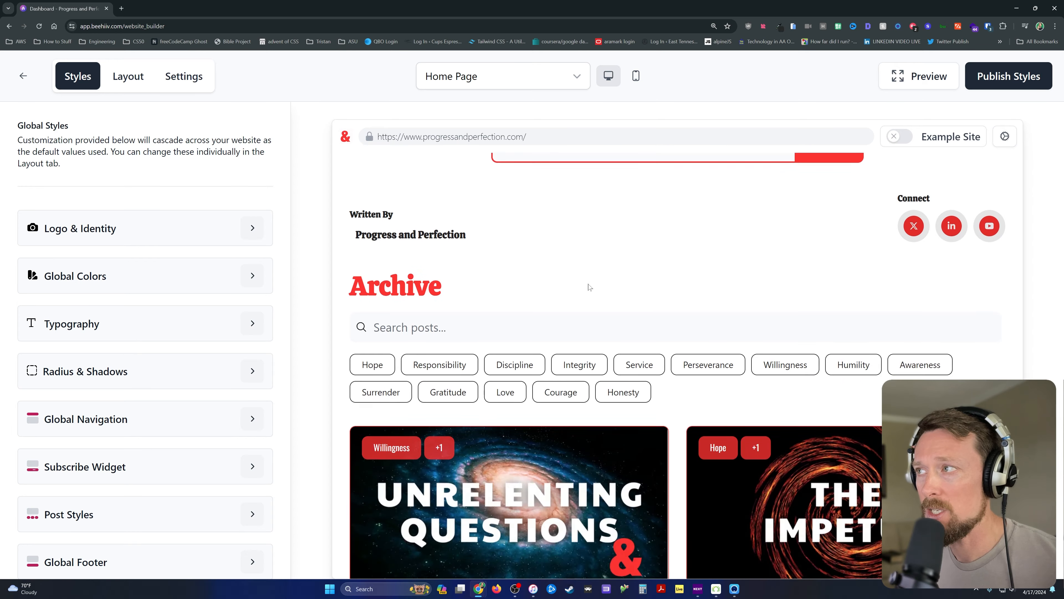
{"action": "scroll", "coordinate": [589, 287], "scroll_direction": "down", "scroll_amount": 5}
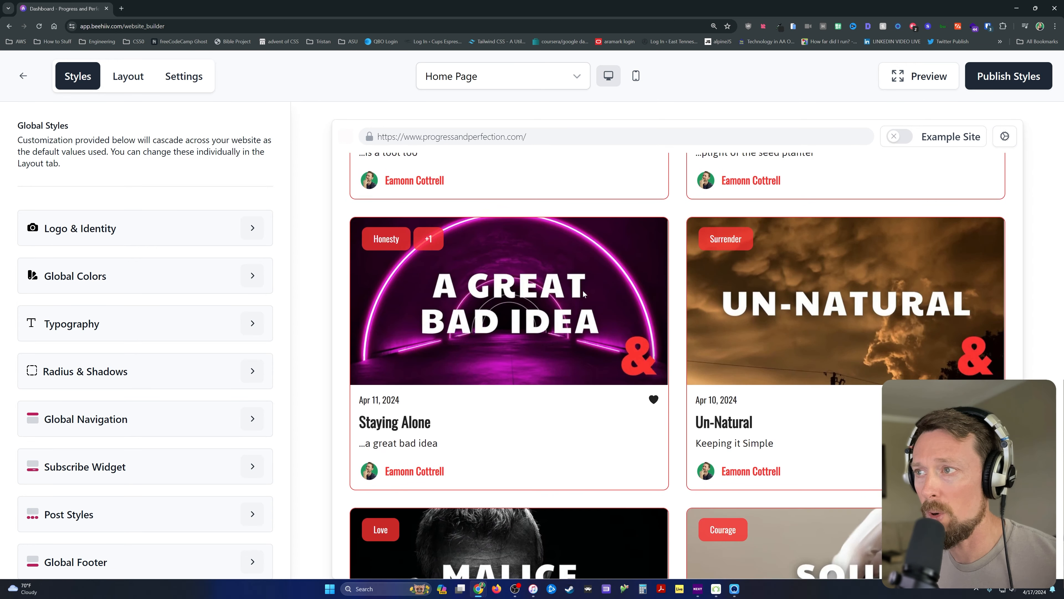
{"action": "scroll", "coordinate": [582, 289], "scroll_direction": "up", "scroll_amount": 20}
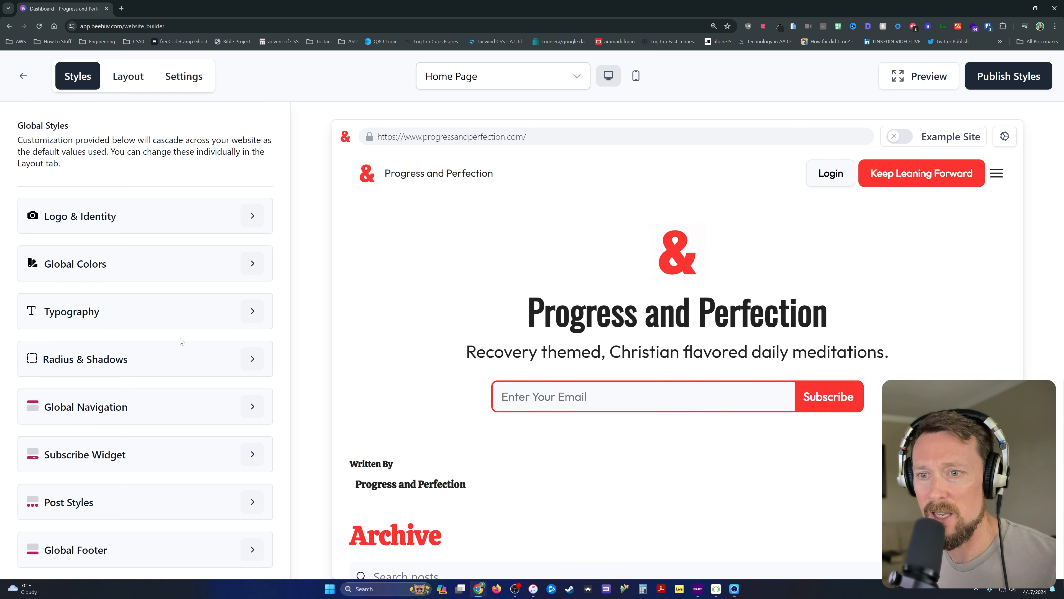
Review the Logo & Identity and Global Colors settings, returning to the Global Styles list
{"action": "left_click", "coordinate": [253, 227]}
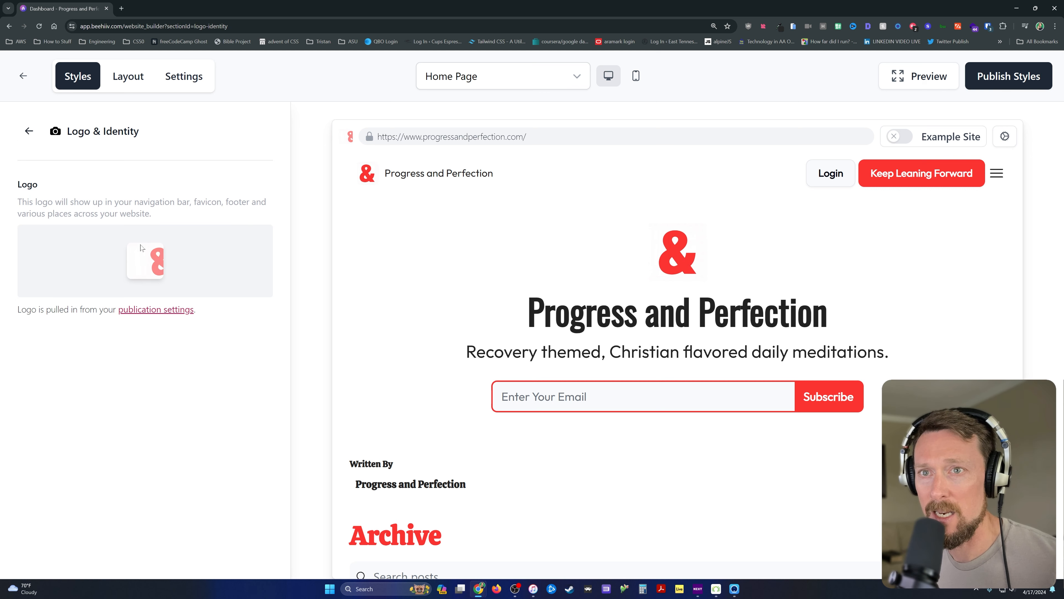
{"action": "left_click", "coordinate": [28, 131]}
{"action": "left_click", "coordinate": [222, 277]}
{"action": "scroll", "coordinate": [255, 287], "scroll_direction": "down", "scroll_amount": 2}
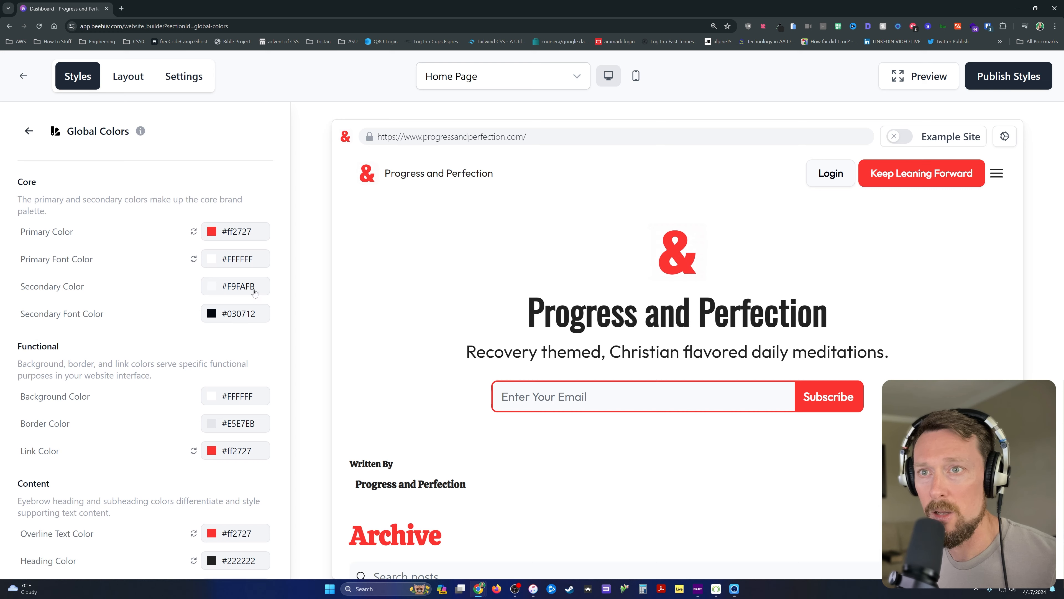
{"action": "scroll", "coordinate": [249, 305], "scroll_direction": "up", "scroll_amount": 2}
{"action": "left_click", "coordinate": [33, 137]}
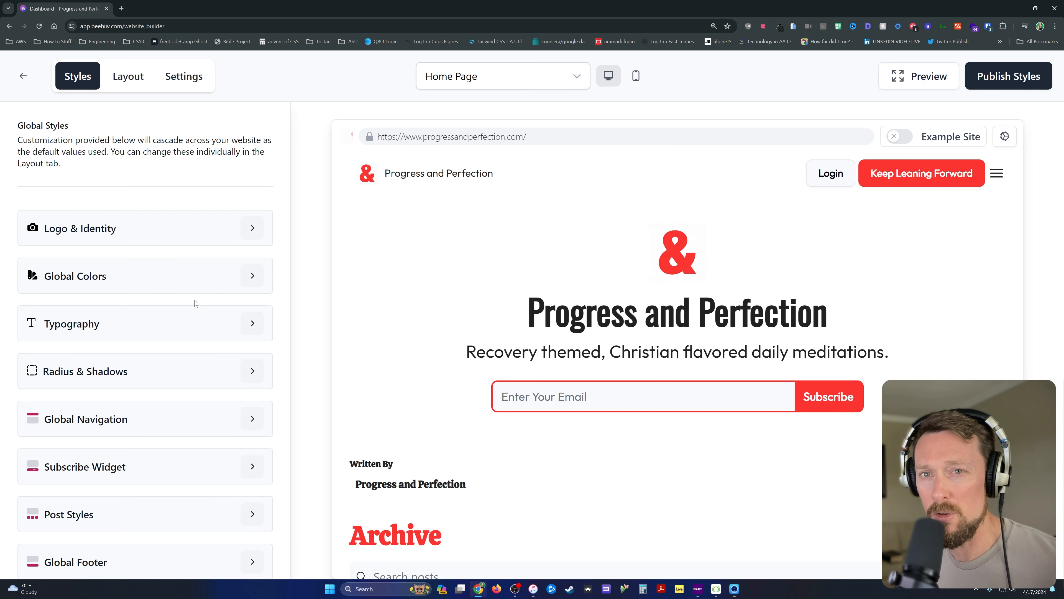
Search the global headings font list for "paytone" and start adding a custom Google font
{"action": "left_click", "coordinate": [252, 323]}
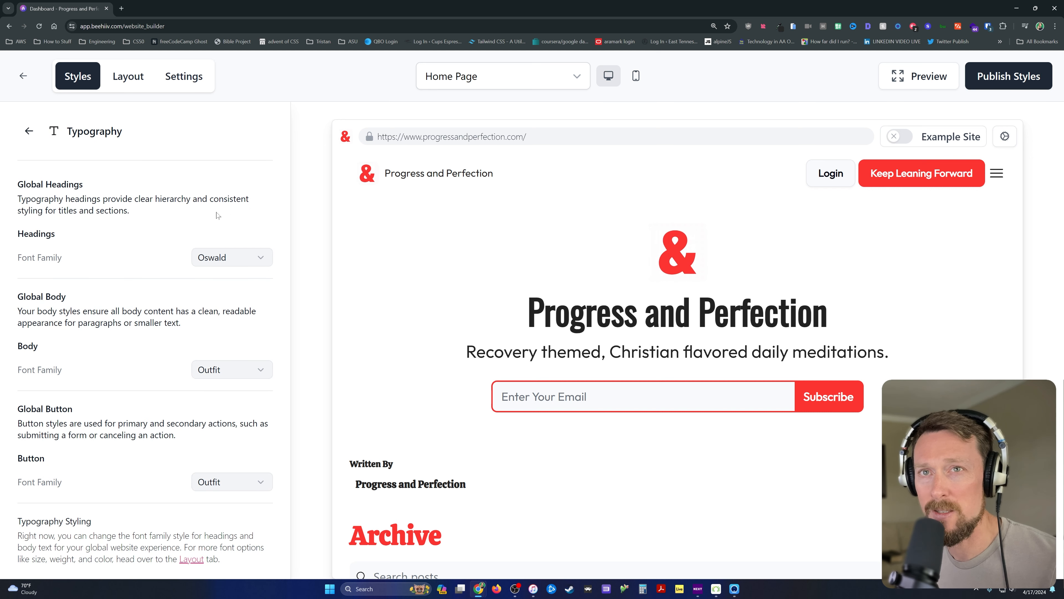
{"action": "scroll", "coordinate": [161, 251], "scroll_direction": "down", "scroll_amount": 1}
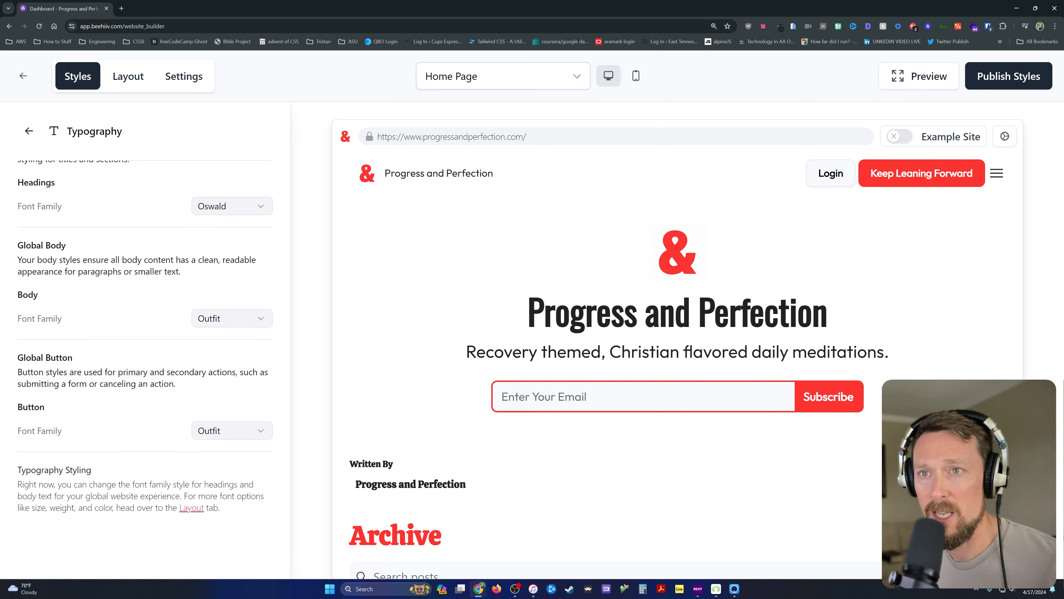
{"action": "scroll", "coordinate": [161, 251], "scroll_direction": "up", "scroll_amount": 1}
{"action": "left_click", "coordinate": [216, 260]}
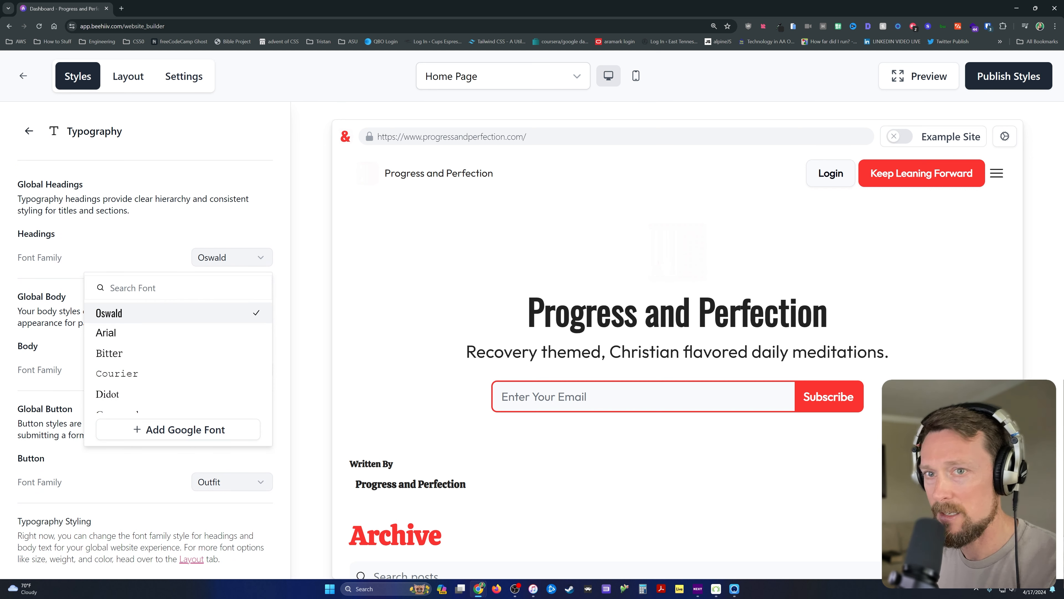
{"action": "type", "text": "paytone"}
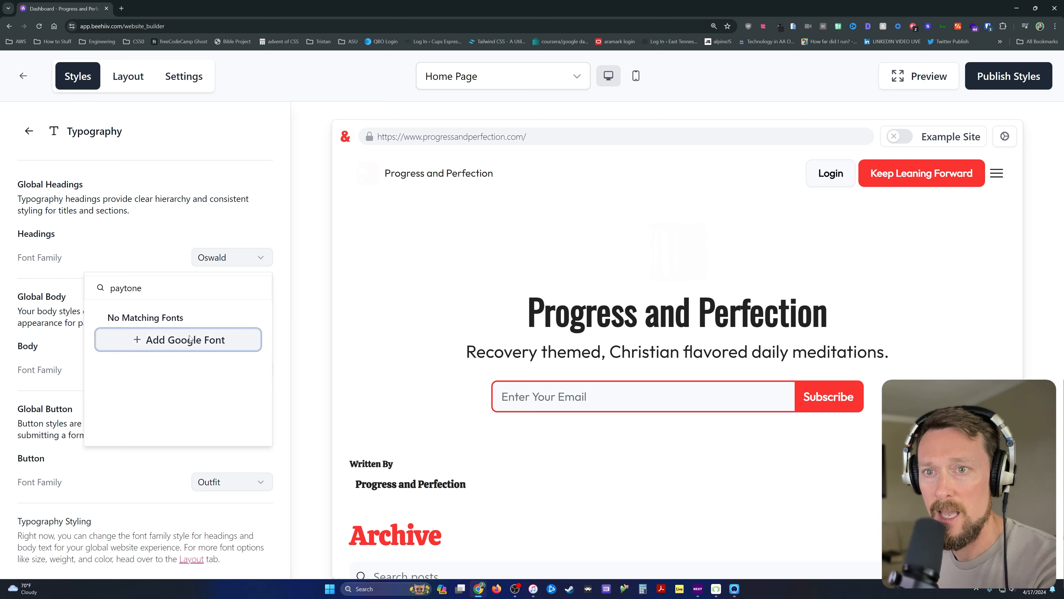
{"action": "left_click", "coordinate": [198, 332]}
Find the Paytone One font on fonts.google.com in a new browser tab and copy its page URL
{"action": "key", "text": "ctrl+t"}
{"action": "type", "text": "fonts.google.com"}
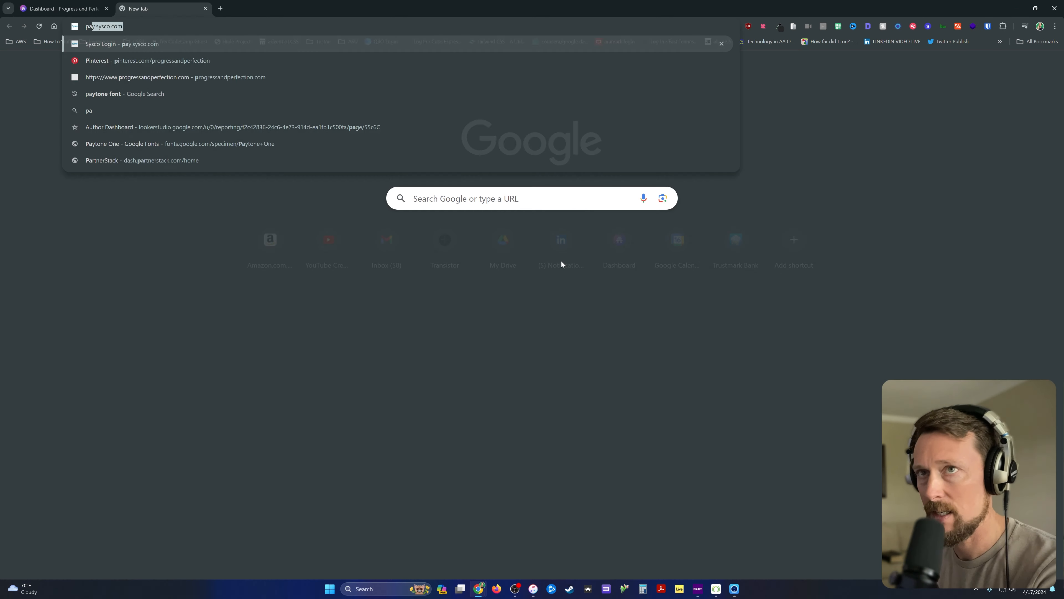
{"action": "key", "text": "Return"}
{"action": "left_click", "coordinate": [450, 69]}
{"action": "type", "text": "payton"}
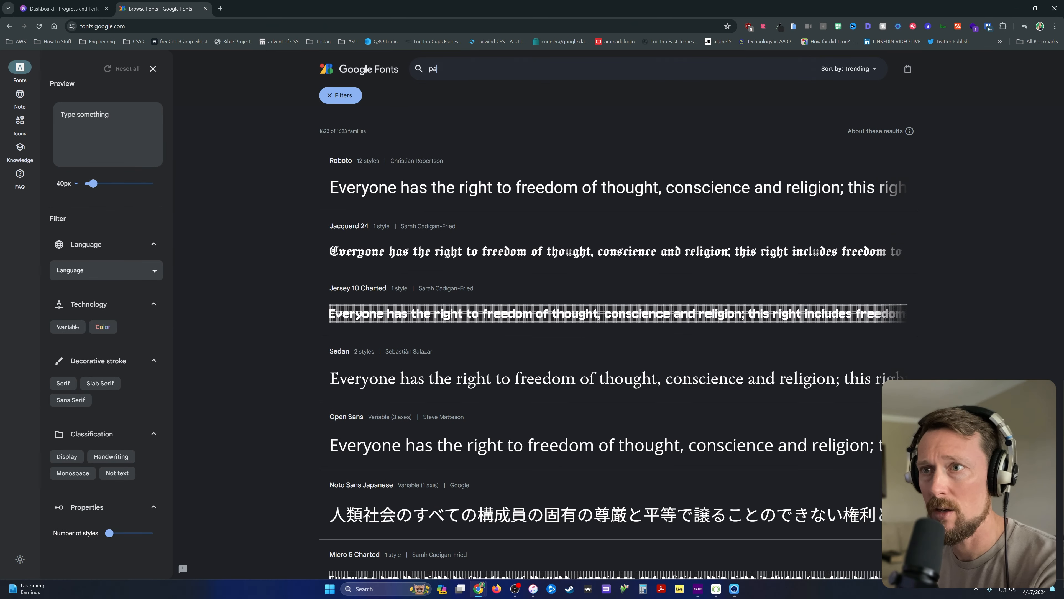
{"action": "type", "text": "e one"}
{"action": "left_click", "coordinate": [453, 180]}
{"action": "left_click", "coordinate": [272, 26]}
{"action": "key", "text": "ctrl+c"}
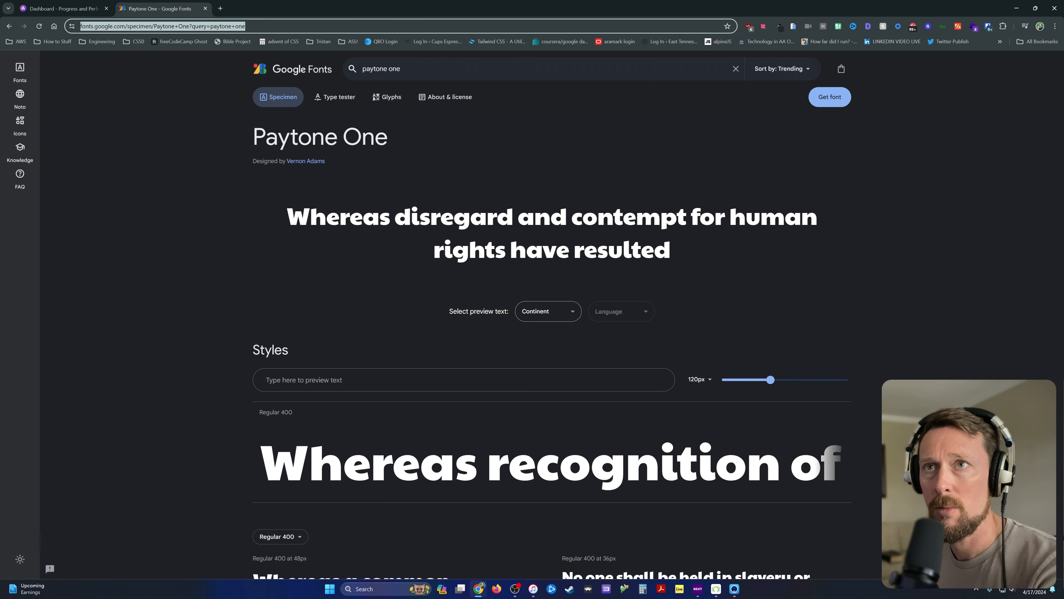
Back in the website builder, add Paytone One as a custom Google font for the global headings using the copied URL
{"action": "key", "text": "ctrl+Tab"}
{"action": "left_click", "coordinate": [531, 270]}
{"action": "key", "text": "ctrl+v"}
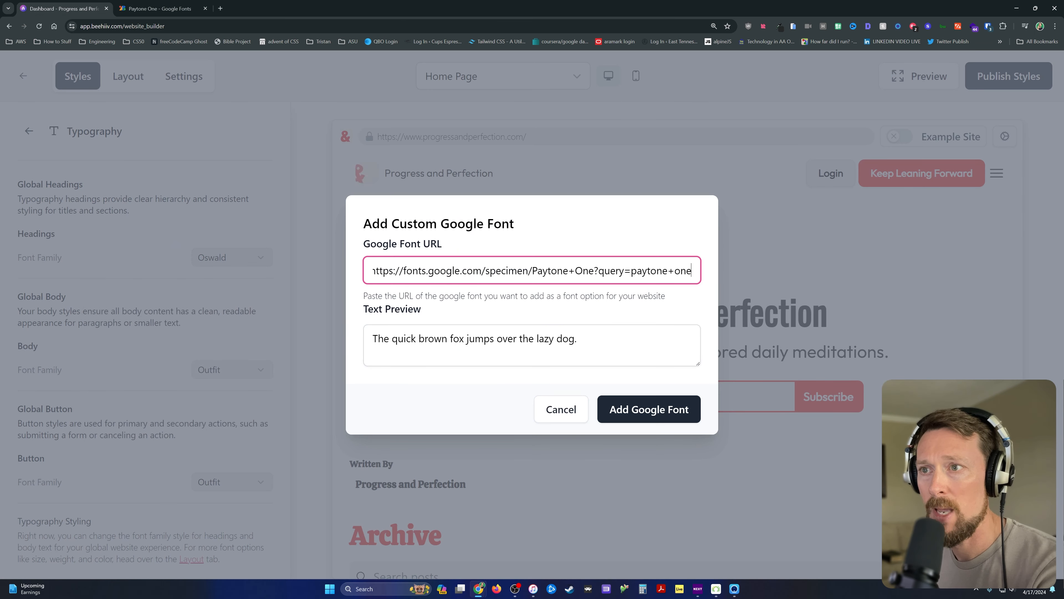
{"action": "left_click", "coordinate": [552, 402]}
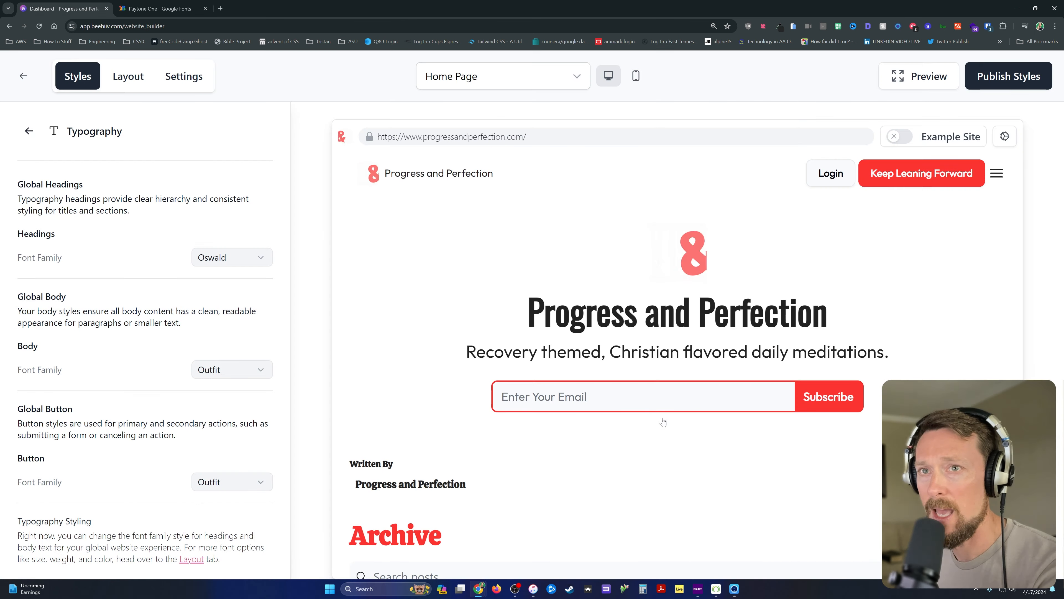
{"action": "left_click", "coordinate": [250, 264]}
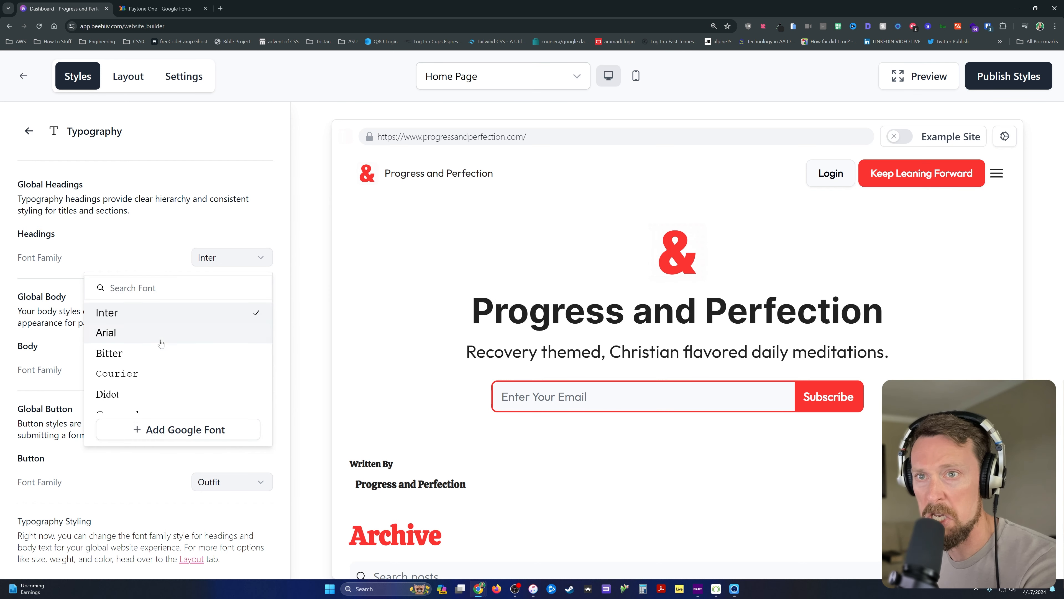
{"action": "left_click", "coordinate": [185, 429]}
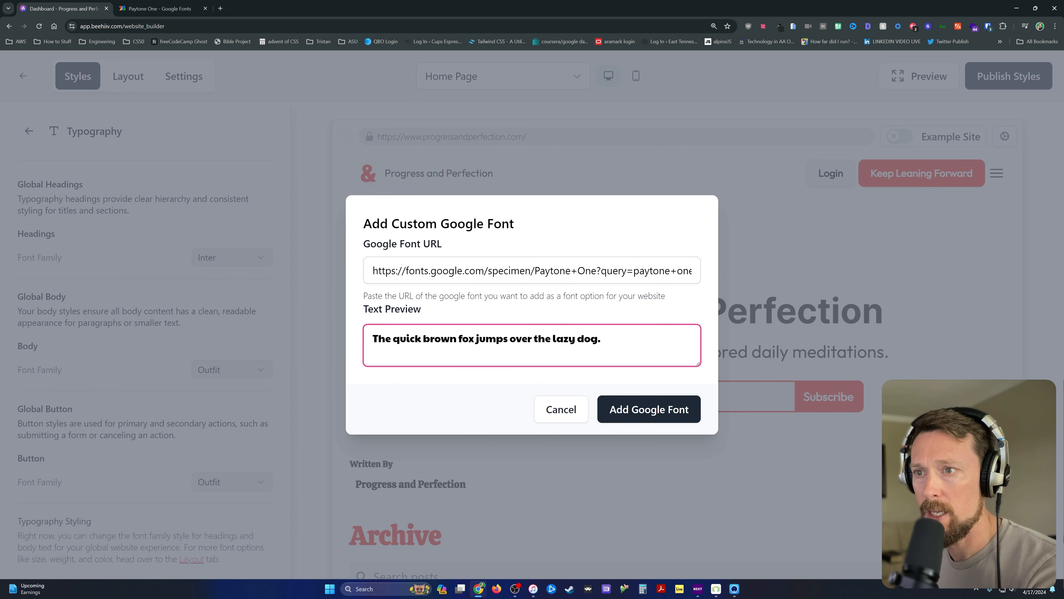
{"action": "left_click", "coordinate": [642, 410]}
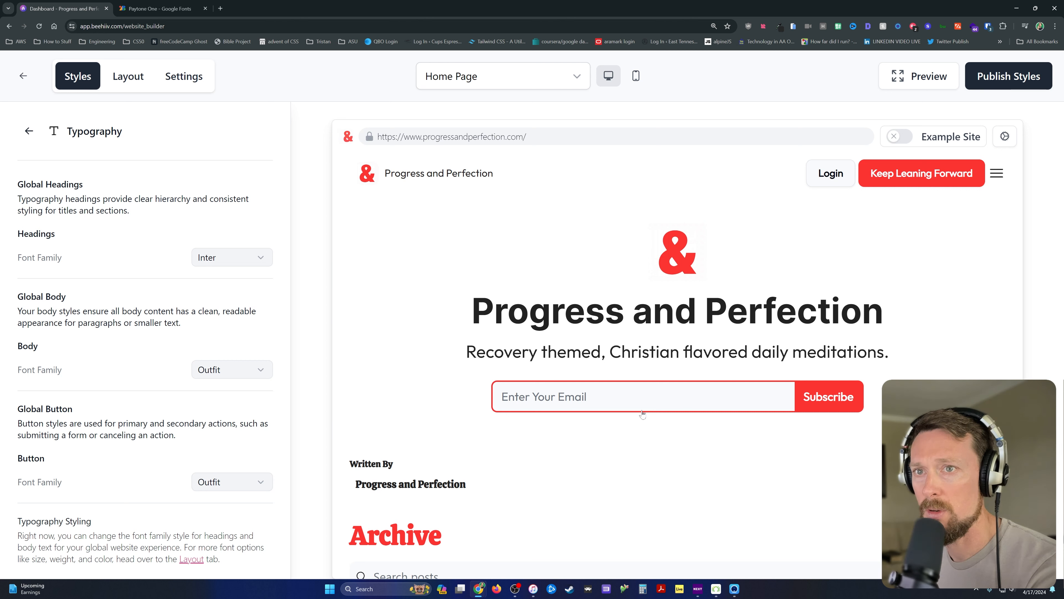
Reopen the Typography settings to check the headings font family, returning to the Global Styles list
{"action": "left_click", "coordinate": [28, 131]}
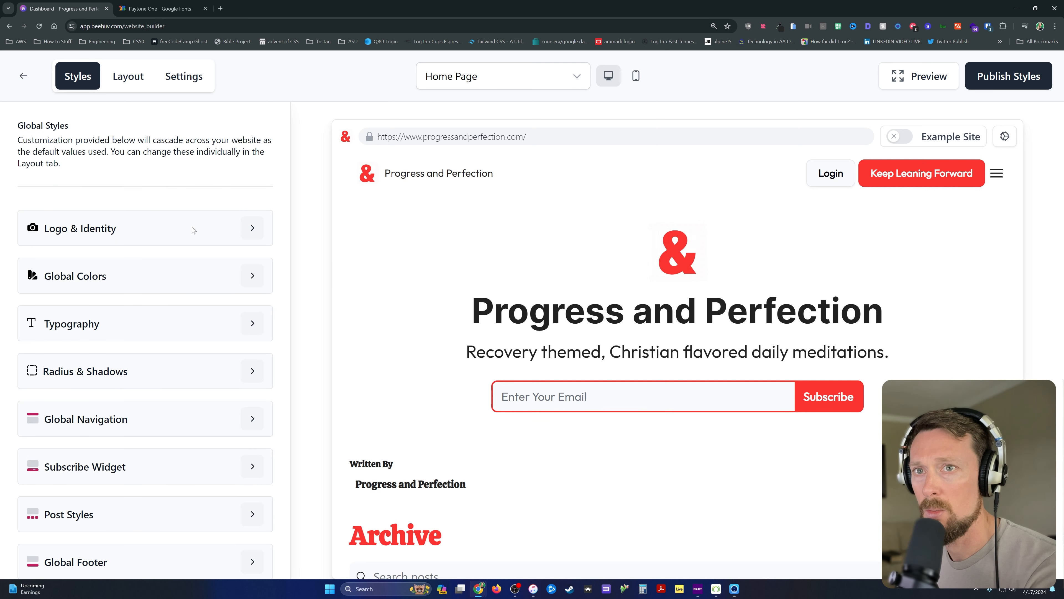
{"action": "left_click", "coordinate": [252, 323]}
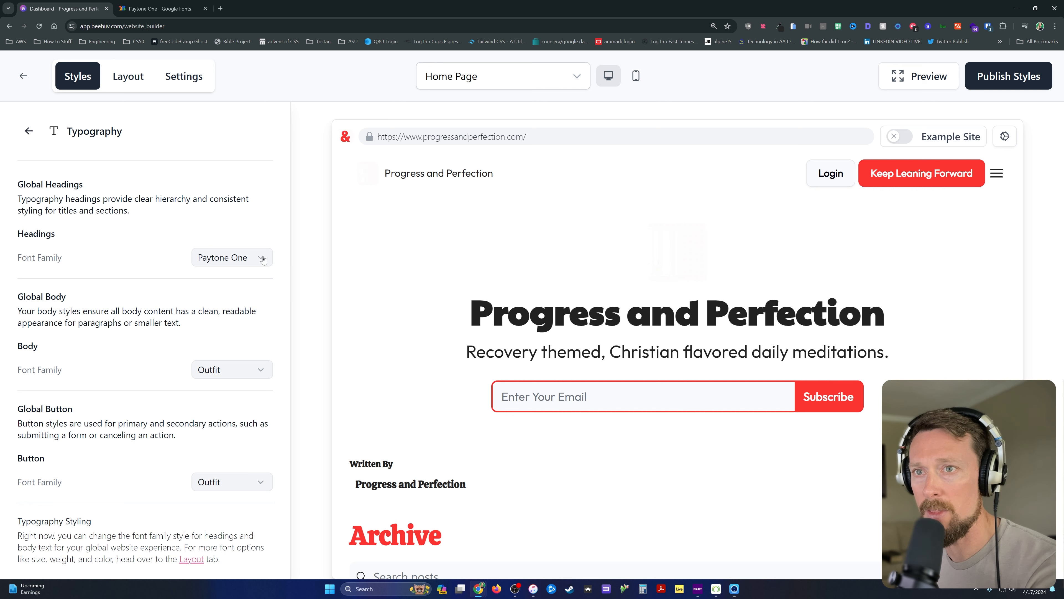
{"action": "left_click", "coordinate": [250, 260]}
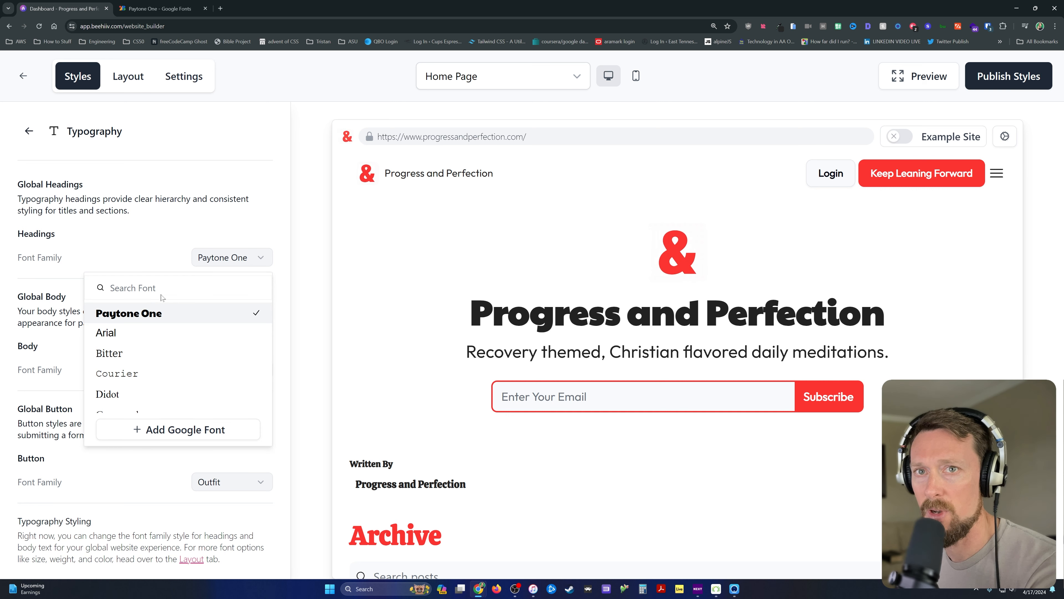
{"action": "left_click", "coordinate": [230, 215]}
{"action": "scroll", "coordinate": [216, 363], "scroll_direction": "down", "scroll_amount": 2}
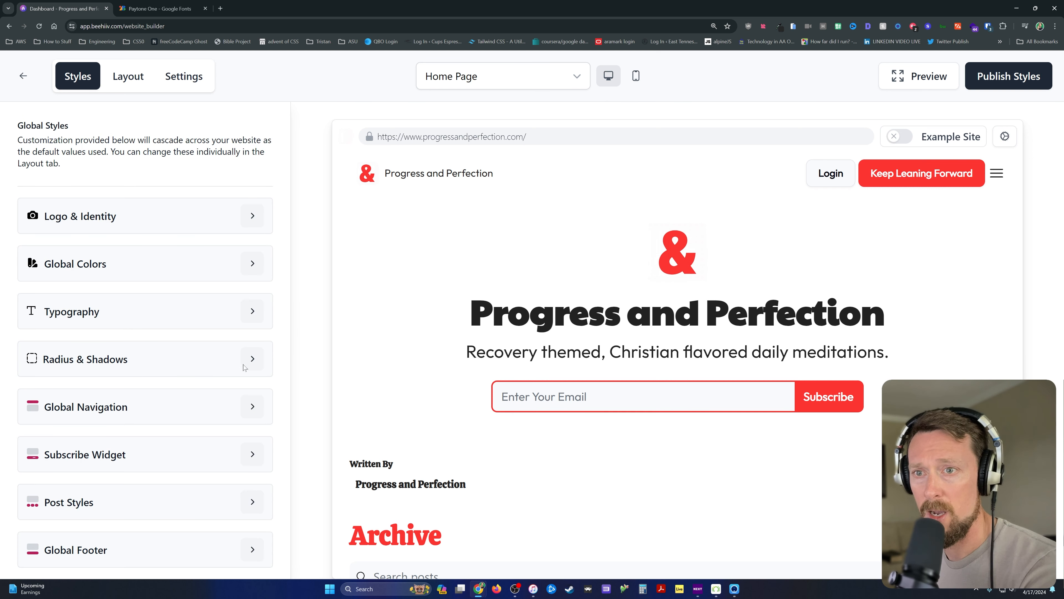
Open the Radius & Shadows settings and examine the rounded elements in the home page preview
{"action": "left_click", "coordinate": [245, 367]}
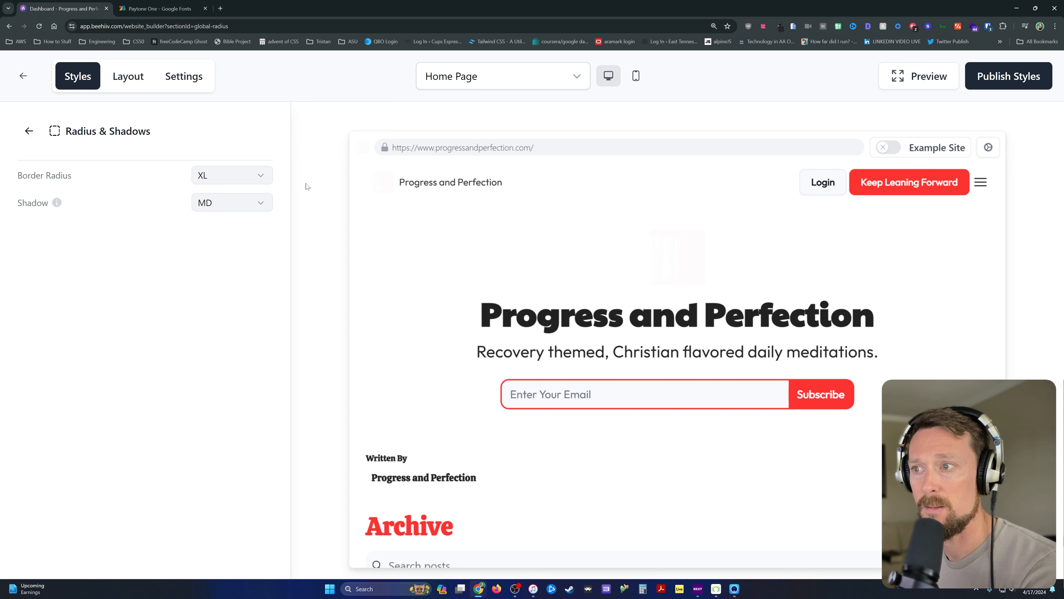
{"action": "scroll", "coordinate": [670, 419], "scroll_direction": "down", "scroll_amount": 6}
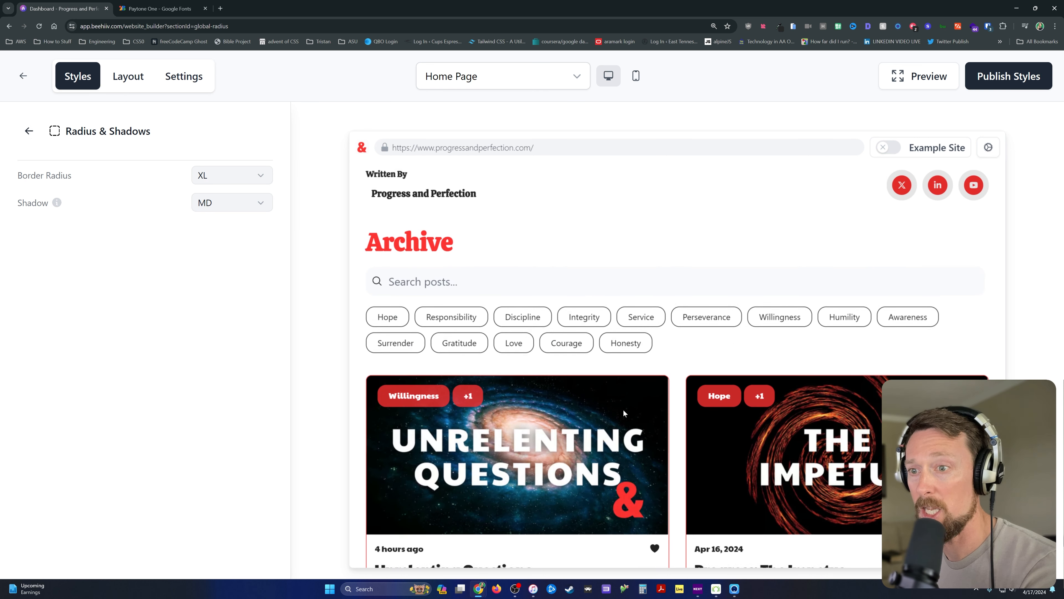
{"action": "scroll", "coordinate": [353, 186], "scroll_direction": "up", "scroll_amount": 4}
Try the LG border radius and set the border radius back to XL
{"action": "left_click", "coordinate": [245, 178]}
{"action": "left_click", "coordinate": [232, 267]}
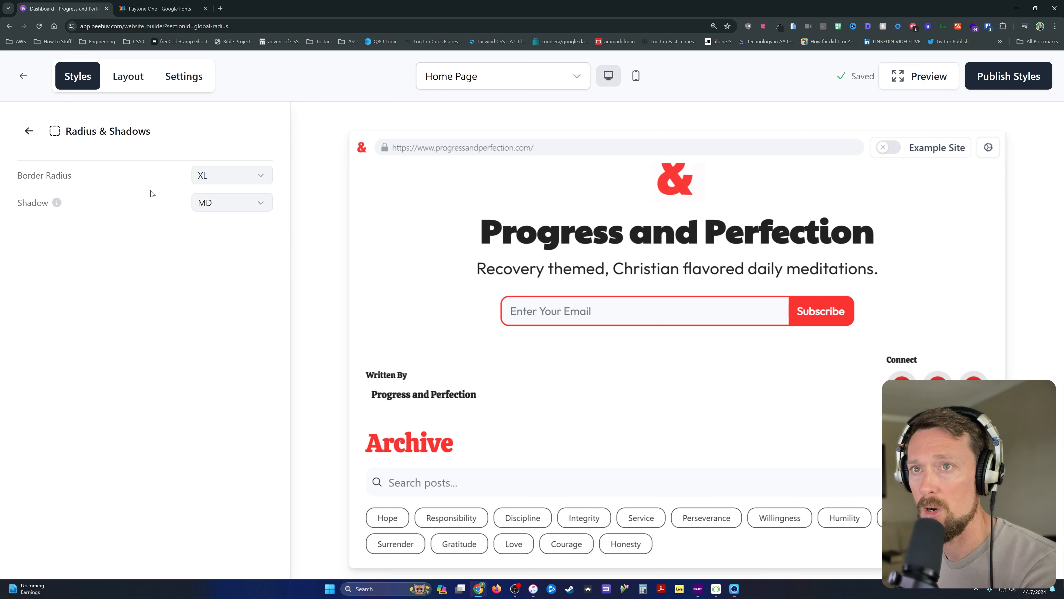
{"action": "left_click", "coordinate": [232, 175]}
{"action": "left_click", "coordinate": [226, 266]}
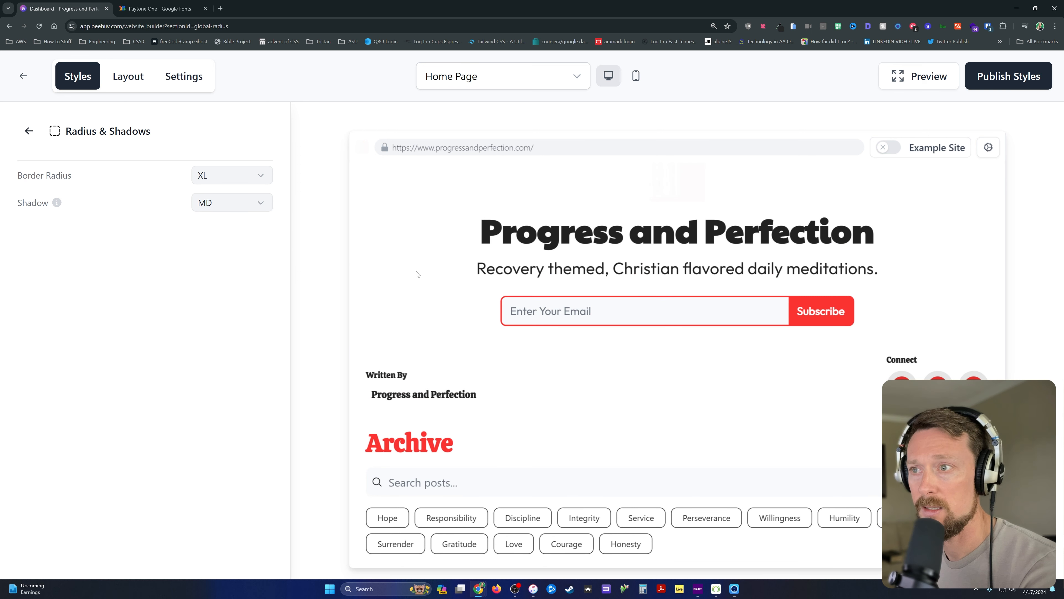
{"action": "left_click", "coordinate": [243, 176]}
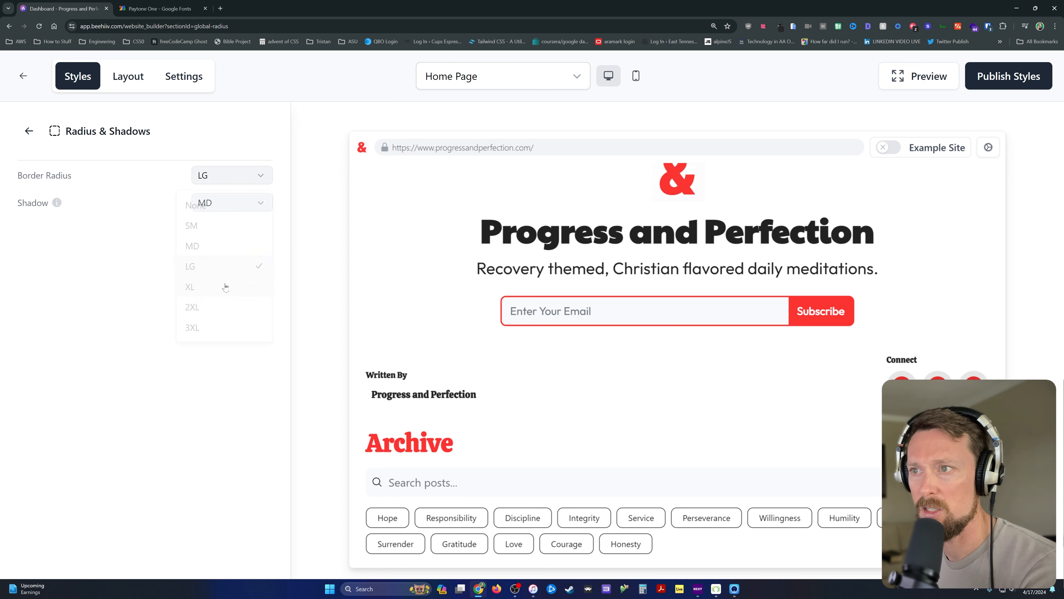
{"action": "left_click", "coordinate": [225, 287]}
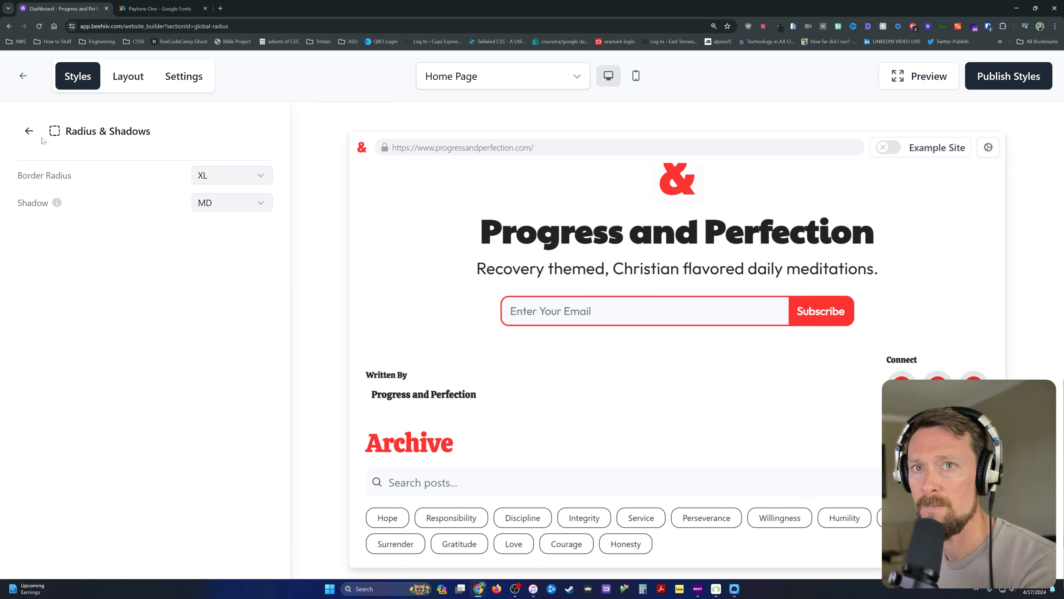
Set the global shadow size to XL
{"action": "left_click", "coordinate": [238, 209]}
{"action": "left_click", "coordinate": [240, 315]}
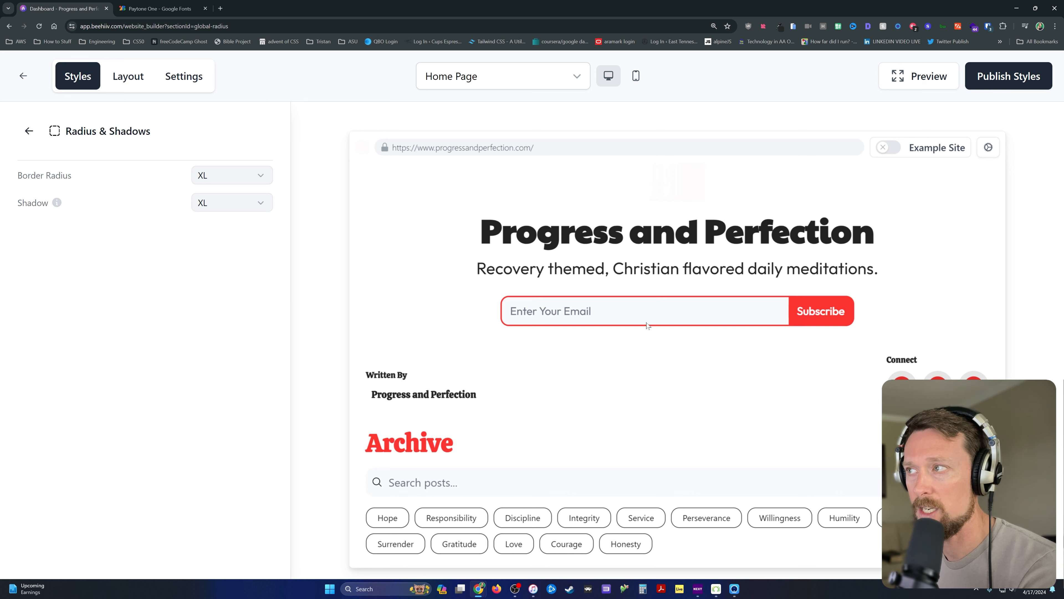
{"action": "mouse_move", "coordinate": [58, 202]}
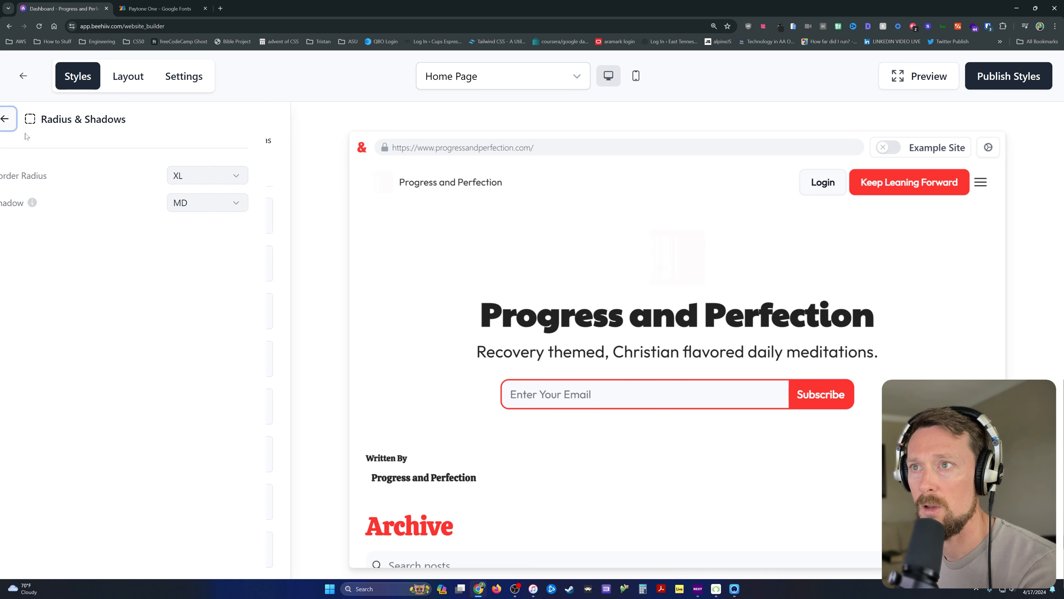
Reopen the Radius & Shadows settings and set the global shadow size to MD
{"action": "left_click", "coordinate": [29, 130]}
{"action": "left_click", "coordinate": [248, 211]}
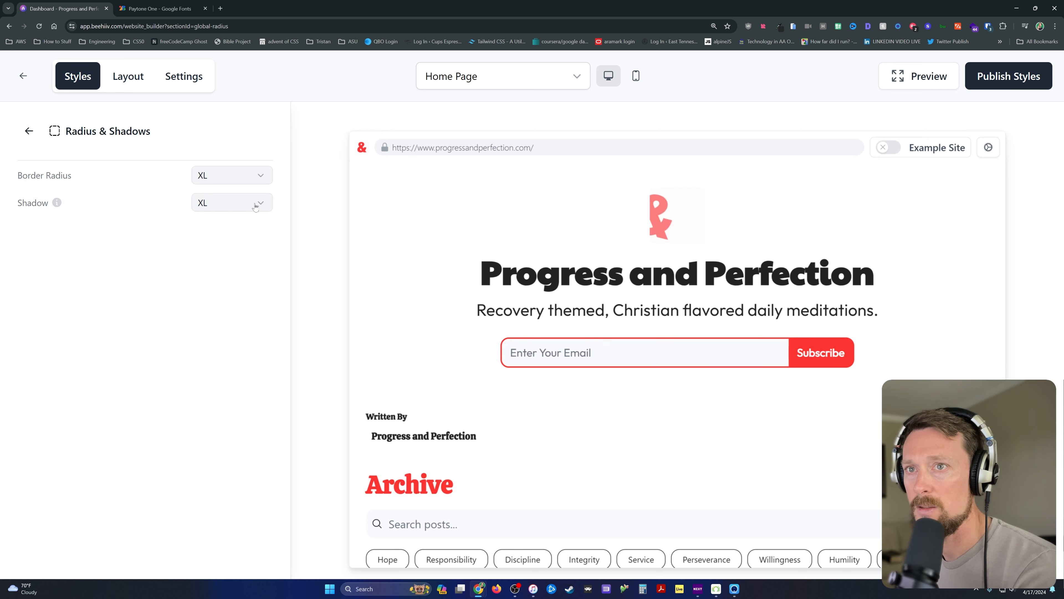
{"action": "left_click", "coordinate": [235, 203]}
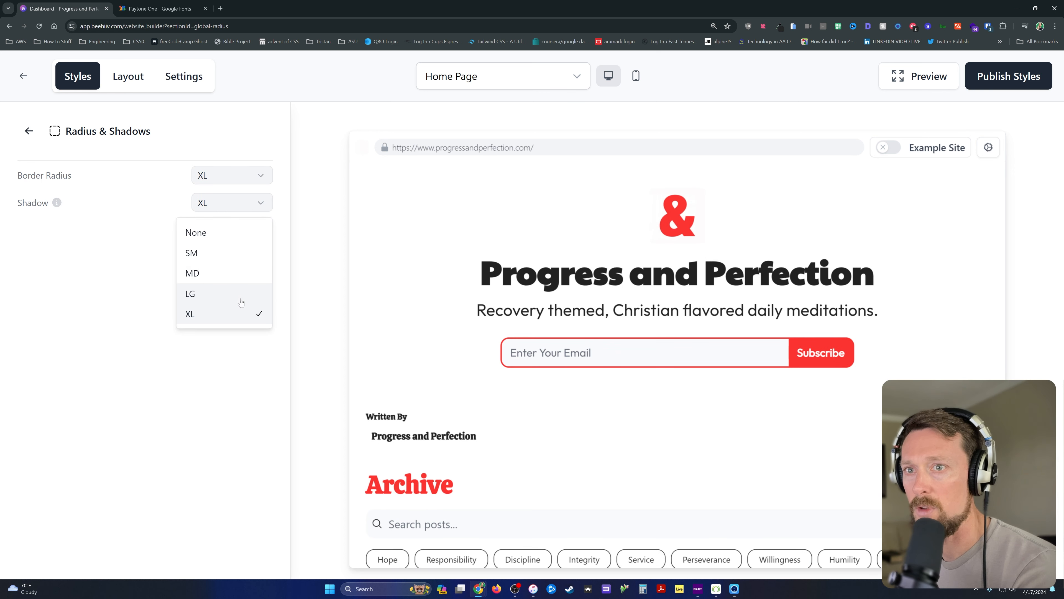
{"action": "left_click", "coordinate": [233, 273]}
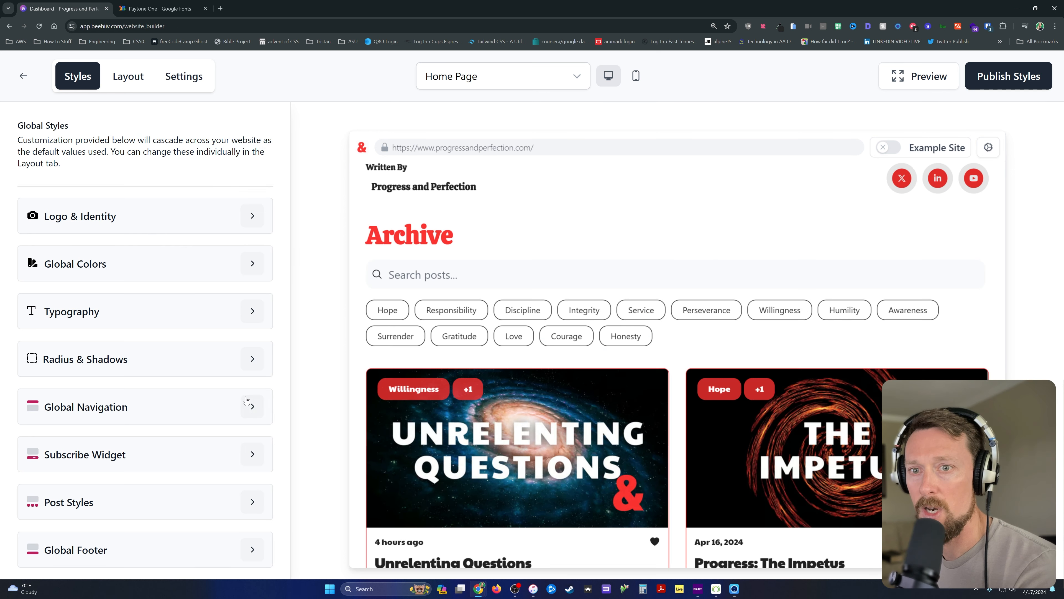
Try Template 4 and Template 6 for the global top navigation bar and set it back to Template 1
{"action": "left_click", "coordinate": [252, 406]}
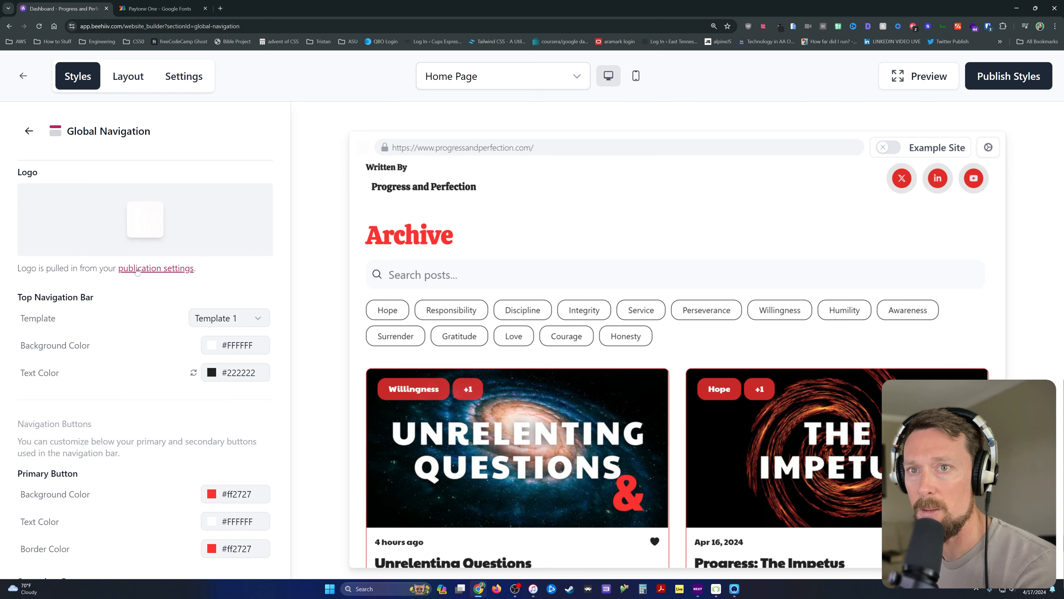
{"action": "scroll", "coordinate": [87, 276], "scroll_direction": "down", "scroll_amount": 2}
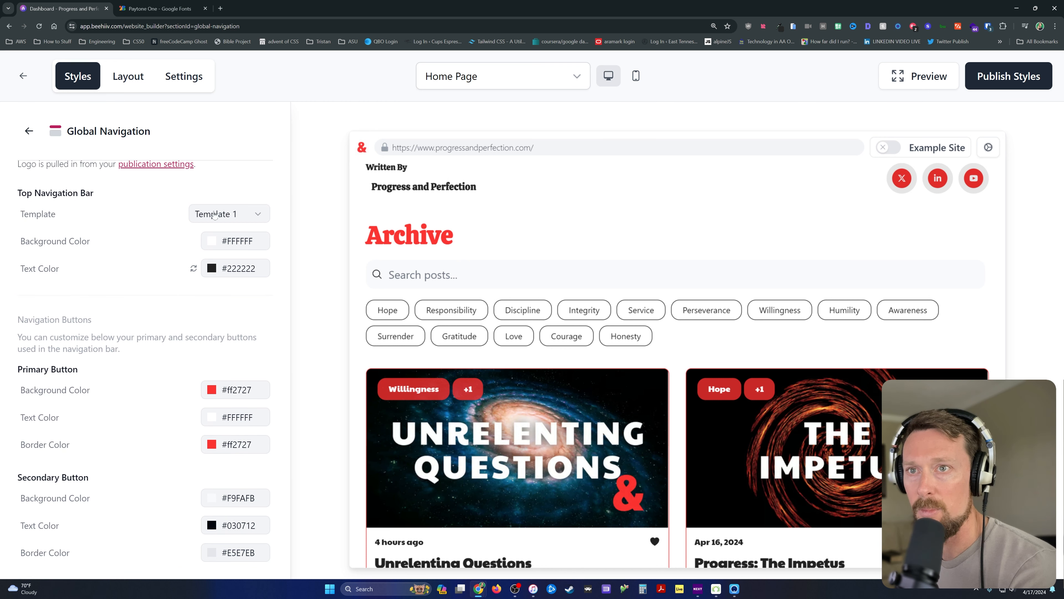
{"action": "left_click", "coordinate": [215, 215]}
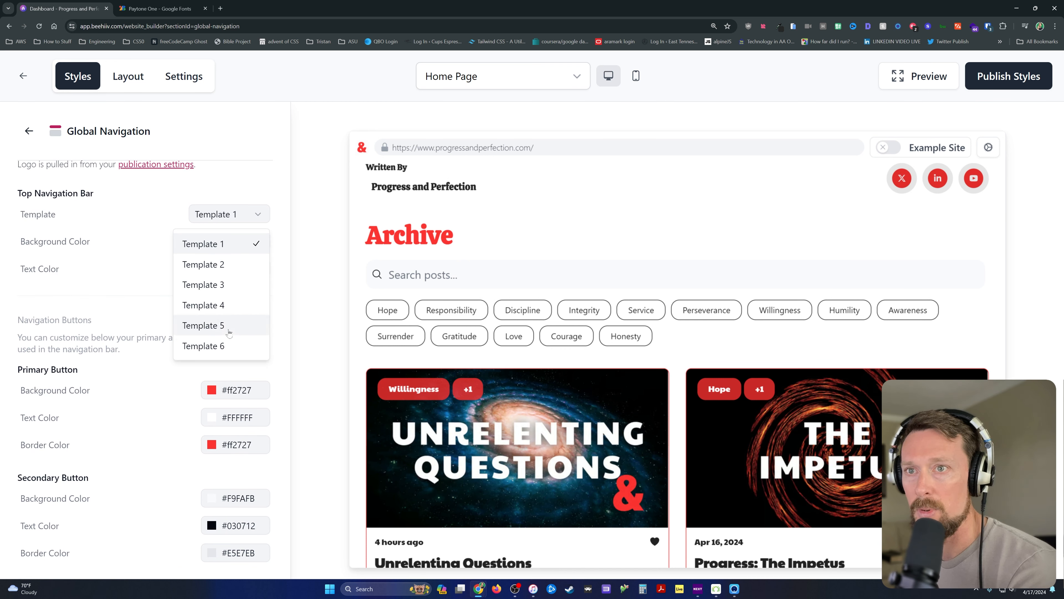
{"action": "left_click", "coordinate": [227, 305]}
{"action": "left_click", "coordinate": [230, 214]}
{"action": "left_click", "coordinate": [240, 373]}
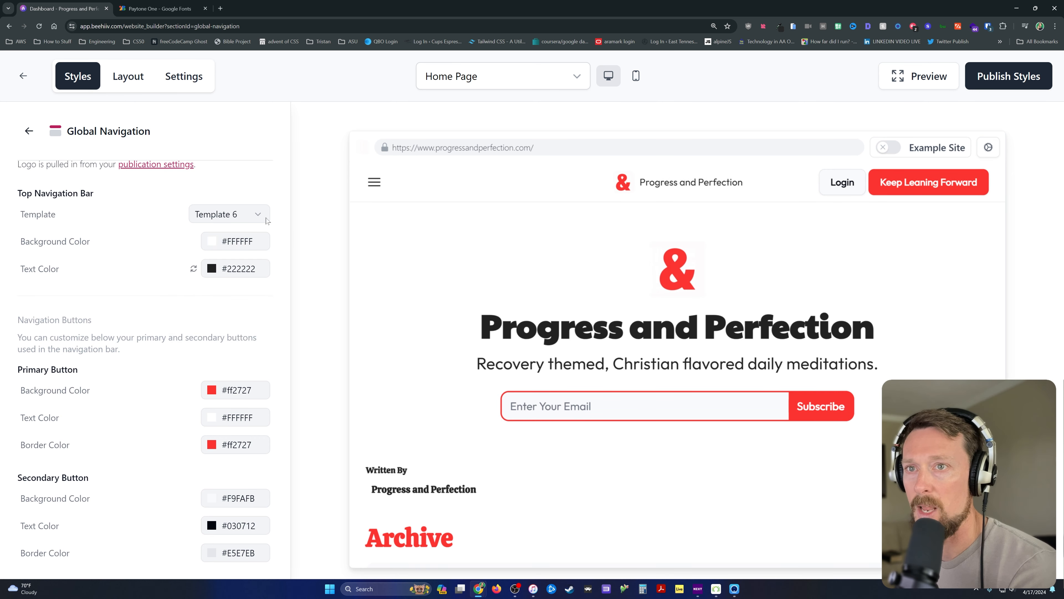
{"action": "left_click", "coordinate": [248, 213]}
{"action": "left_click", "coordinate": [210, 243]}
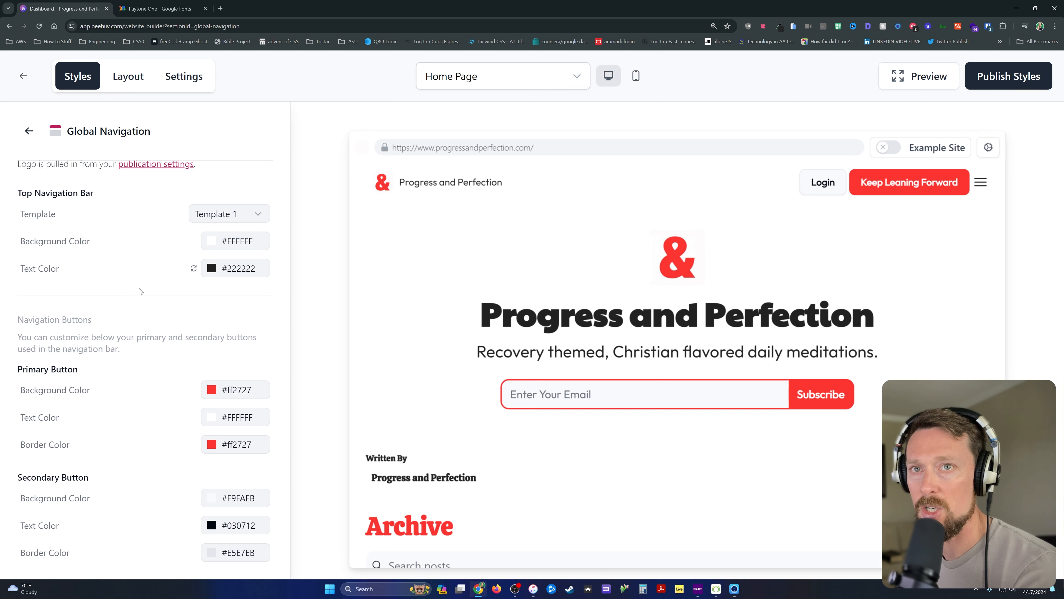
{"action": "left_click", "coordinate": [29, 131]}
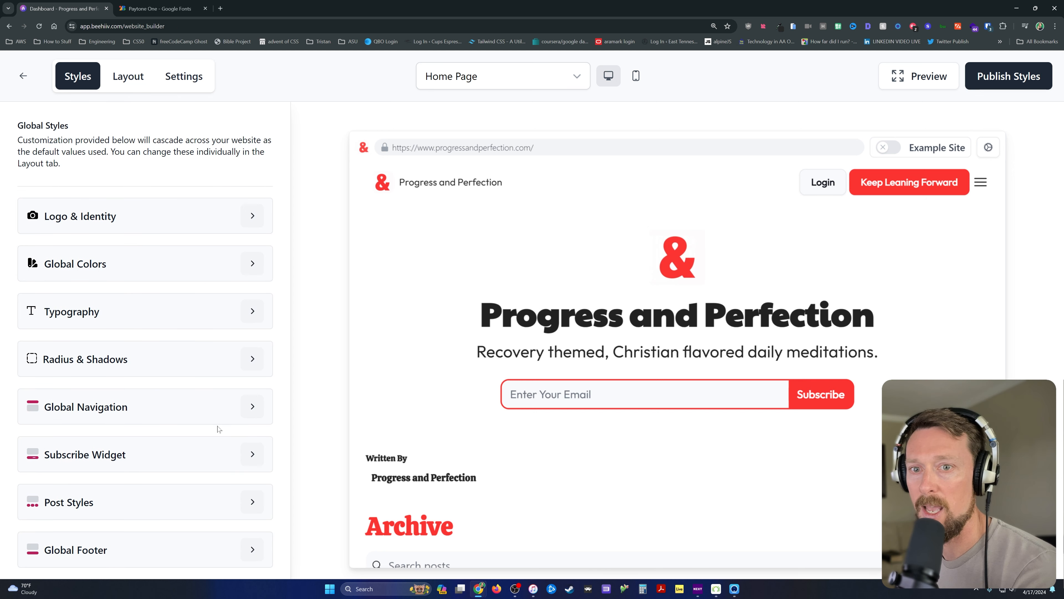
Set the subscribe widget's placeholder text to "Enter Email" and its button text to "Keep Leaning Forward"
{"action": "left_click", "coordinate": [253, 455]}
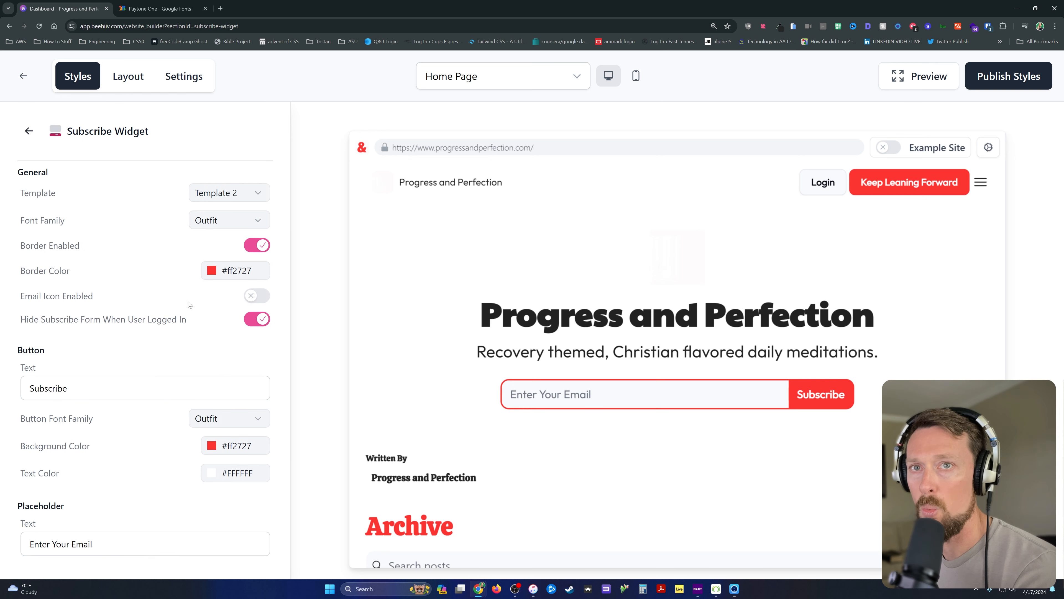
{"action": "scroll", "coordinate": [190, 305], "scroll_direction": "down", "scroll_amount": 2}
{"action": "scroll", "coordinate": [190, 305], "scroll_direction": "up", "scroll_amount": 2}
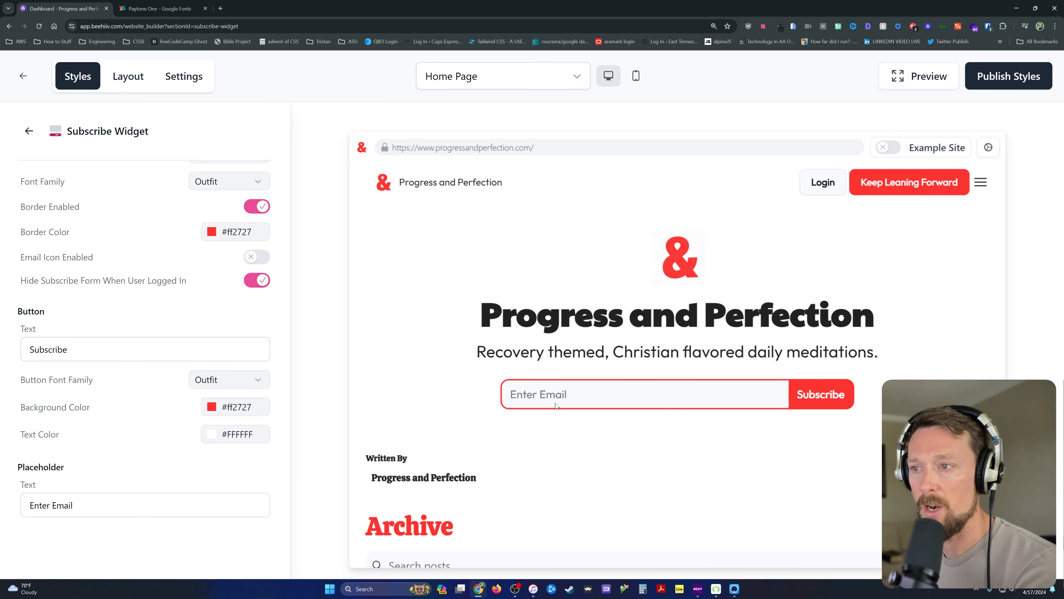
{"action": "left_click", "coordinate": [134, 339]}
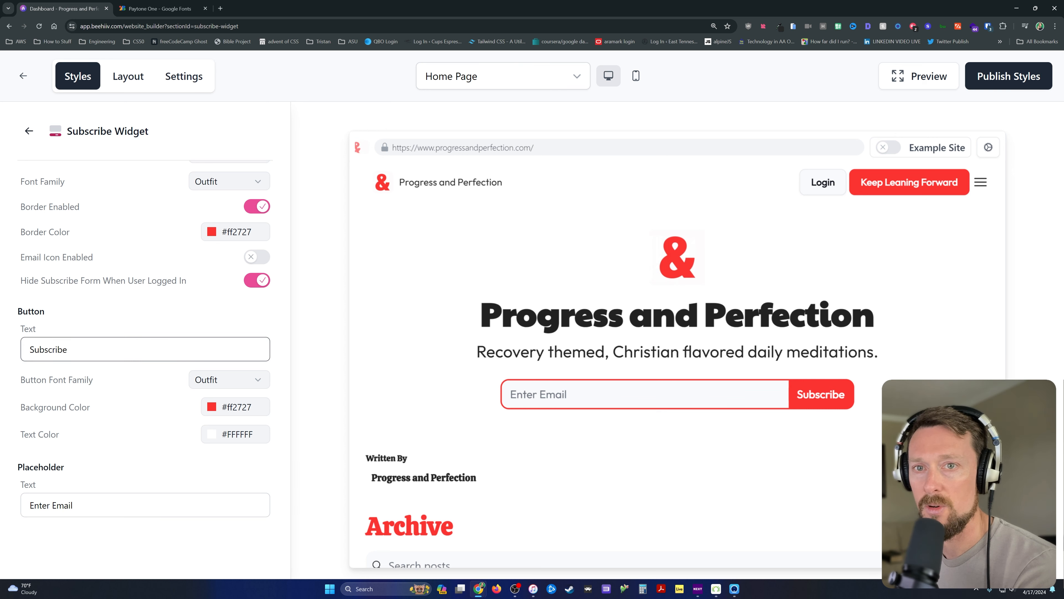
{"action": "left_click_drag", "start_coordinate": [93, 351], "coordinate": [1, 254]}
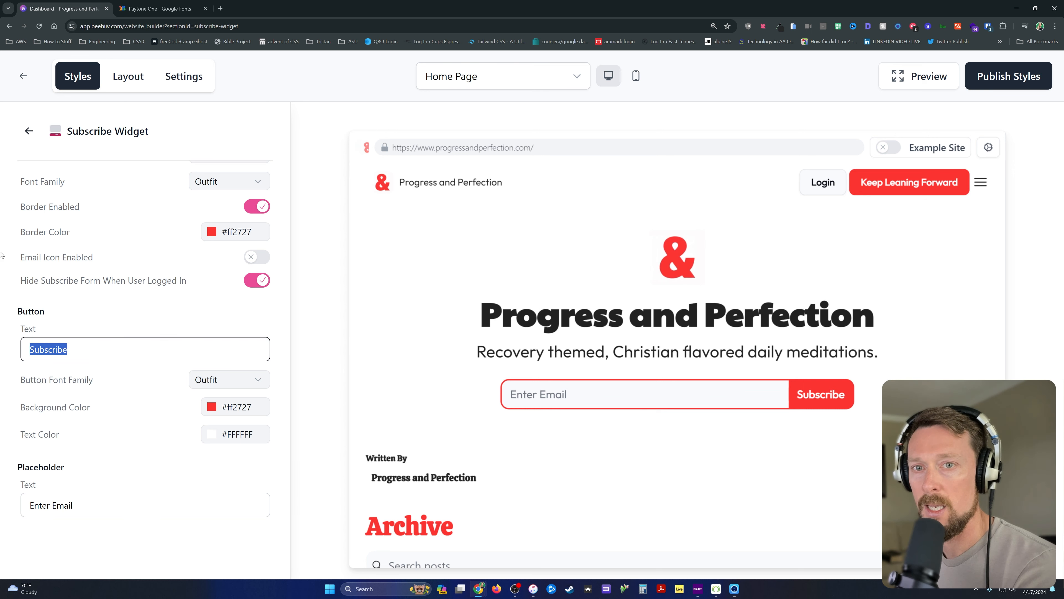
{"action": "type", "text": "Keep Lean"}
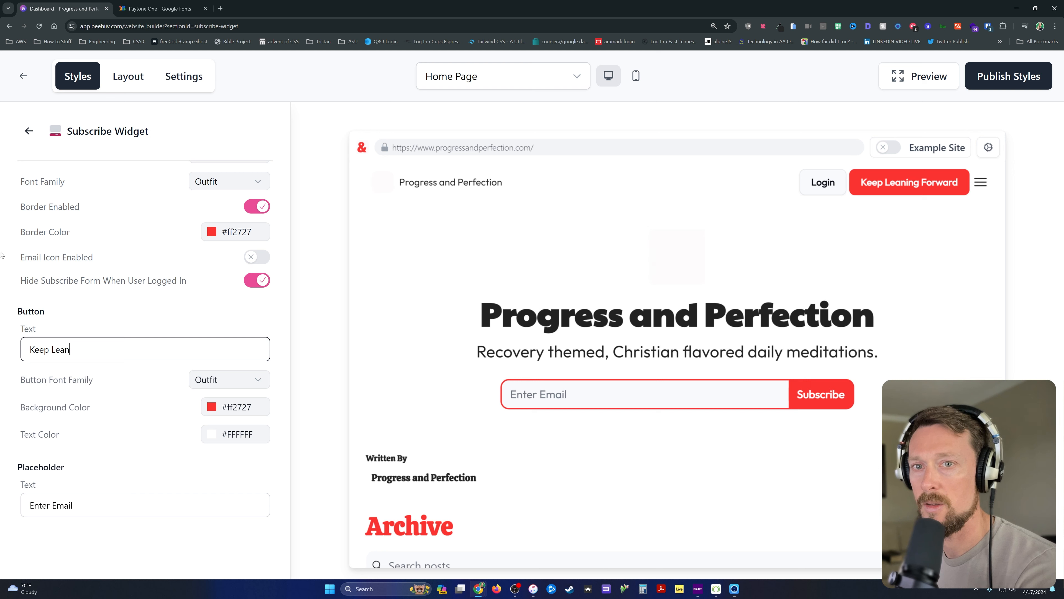
{"action": "type", "text": "ing Forward"}
{"action": "key", "text": "Tab"}
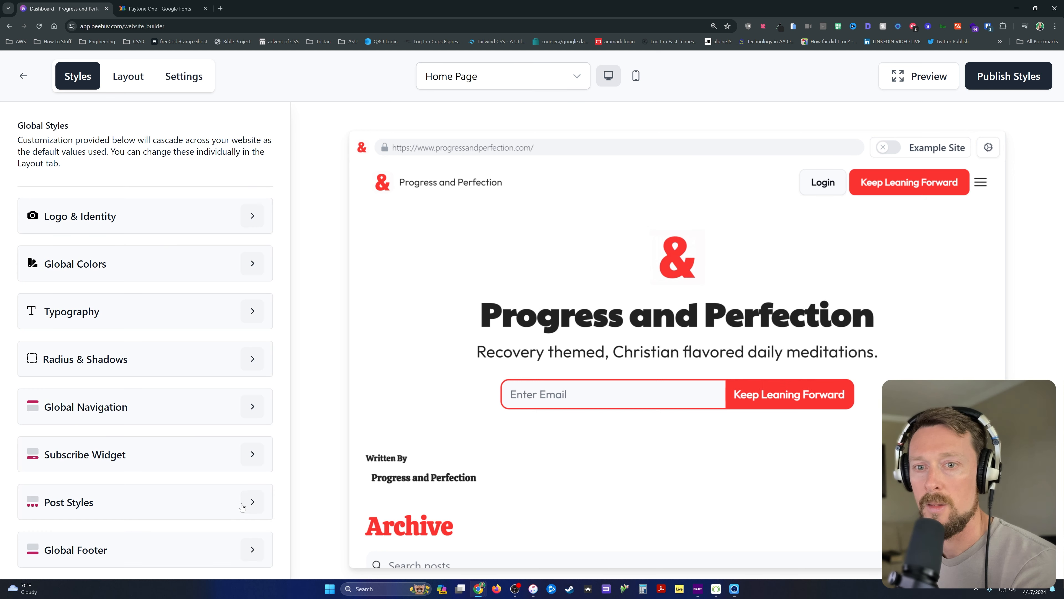
Review the Post Styles settings, including the notice on post page changes, and return to the Global Styles list
{"action": "left_click", "coordinate": [256, 510]}
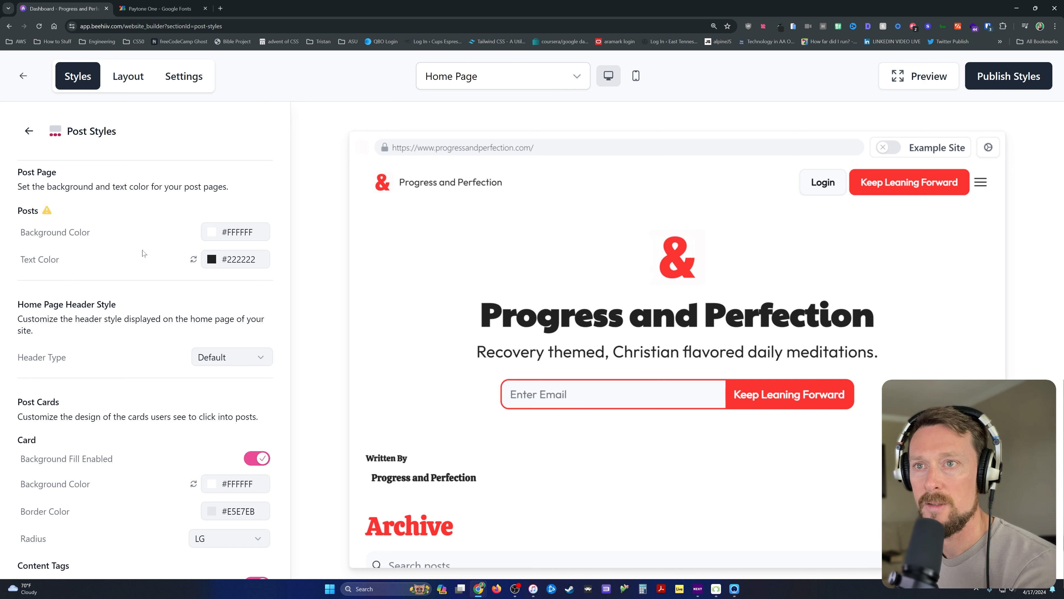
{"action": "mouse_move", "coordinate": [47, 210]}
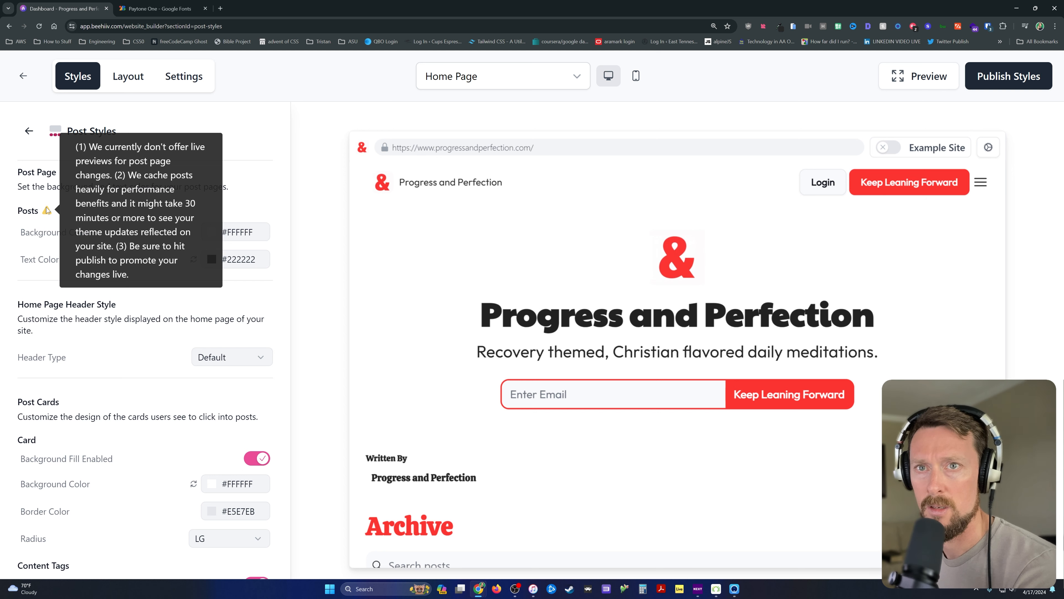
{"action": "scroll", "coordinate": [84, 252], "scroll_direction": "down", "scroll_amount": 4}
{"action": "scroll", "coordinate": [122, 276], "scroll_direction": "up", "scroll_amount": 5}
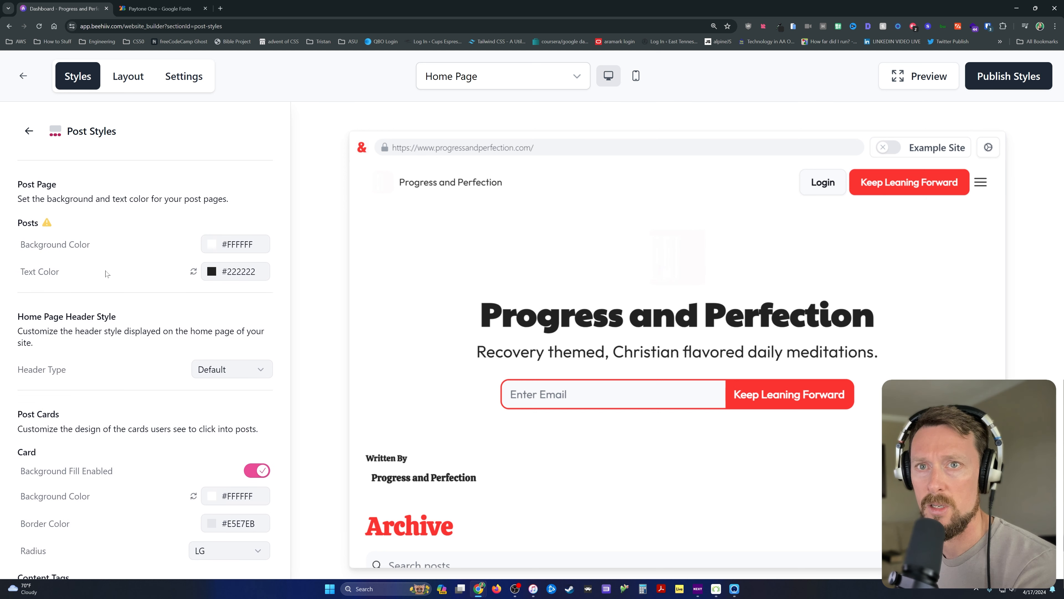
{"action": "left_click", "coordinate": [28, 131]}
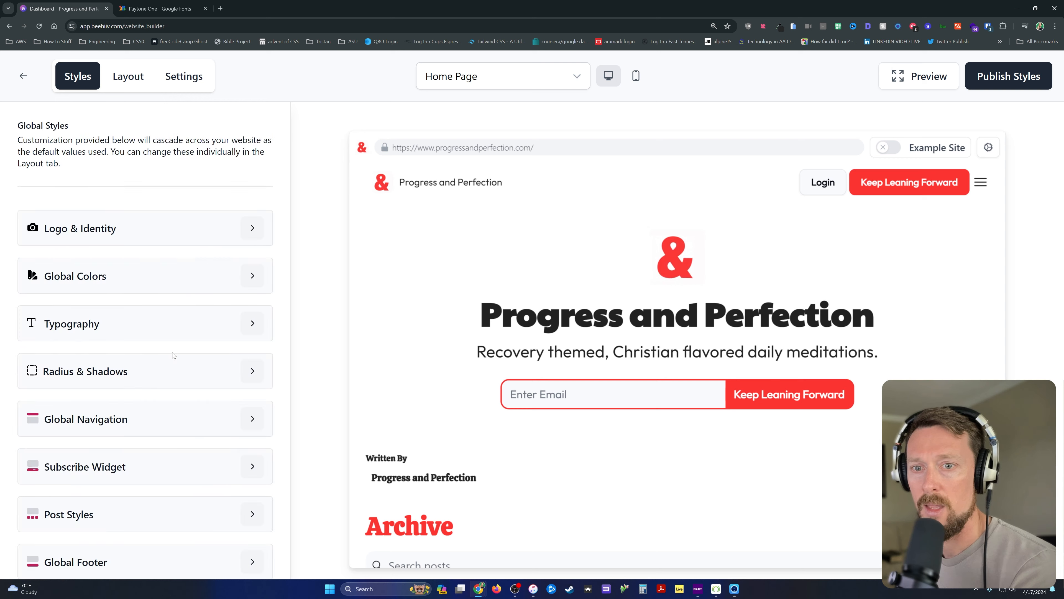
Try the dark red background color #b90000 on the global footer and set it back to white #ffffff
{"action": "left_click", "coordinate": [252, 550]}
{"action": "scroll", "coordinate": [710, 468], "scroll_direction": "down", "scroll_amount": 15}
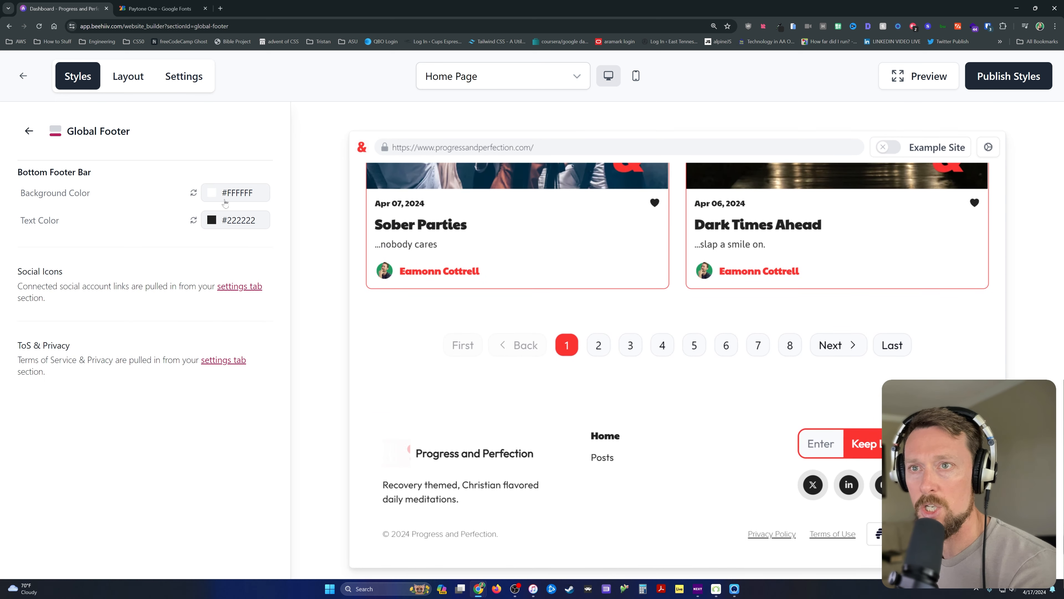
{"action": "left_click", "coordinate": [242, 191]}
{"action": "left_click", "coordinate": [256, 254]}
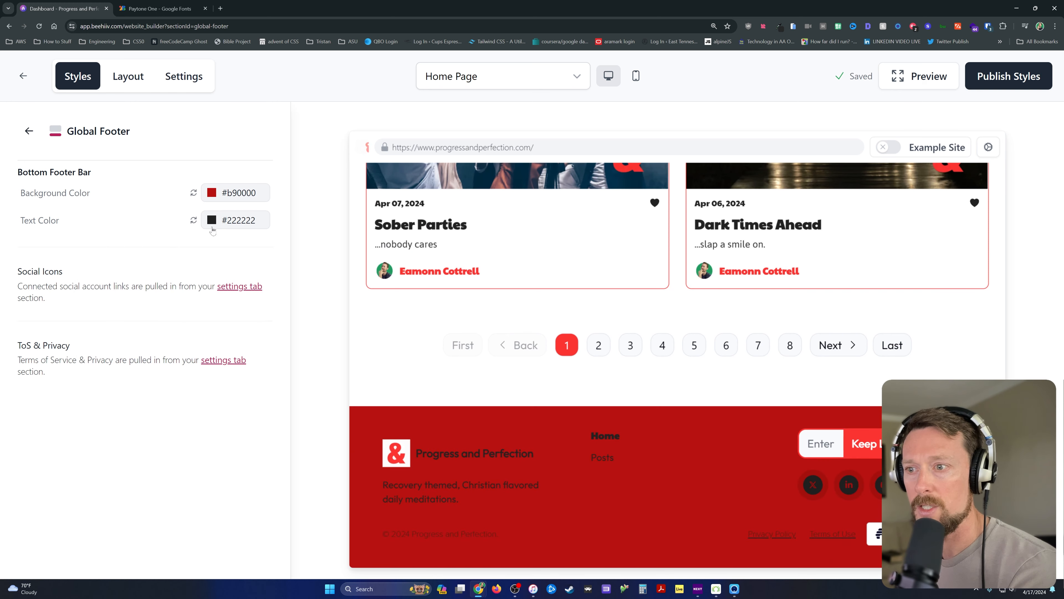
{"action": "left_click", "coordinate": [225, 191]}
{"action": "left_click", "coordinate": [168, 243]}
{"action": "left_click", "coordinate": [187, 442]}
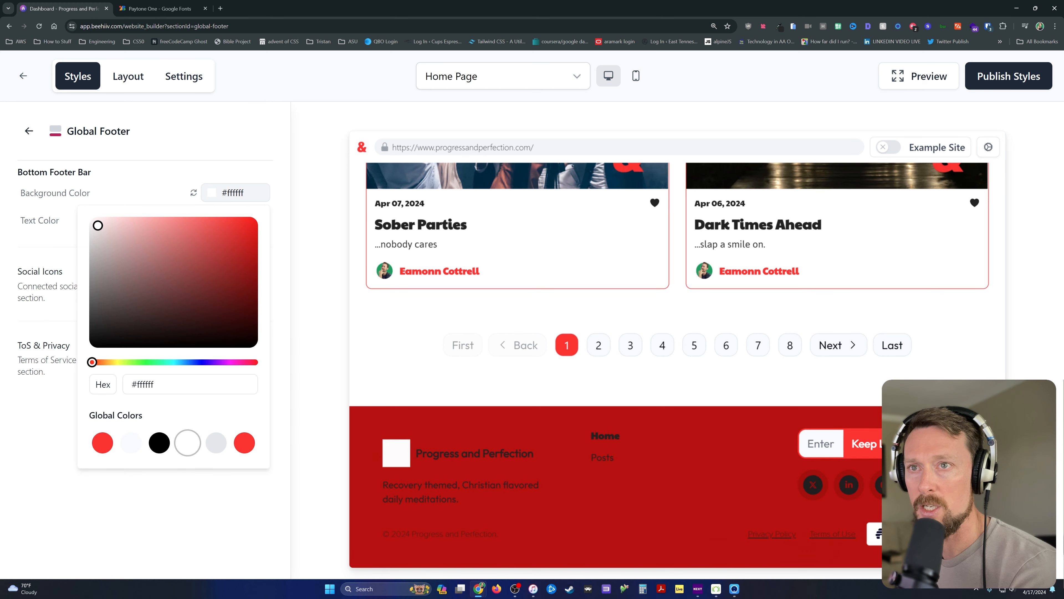
{"action": "left_click", "coordinate": [211, 154]}
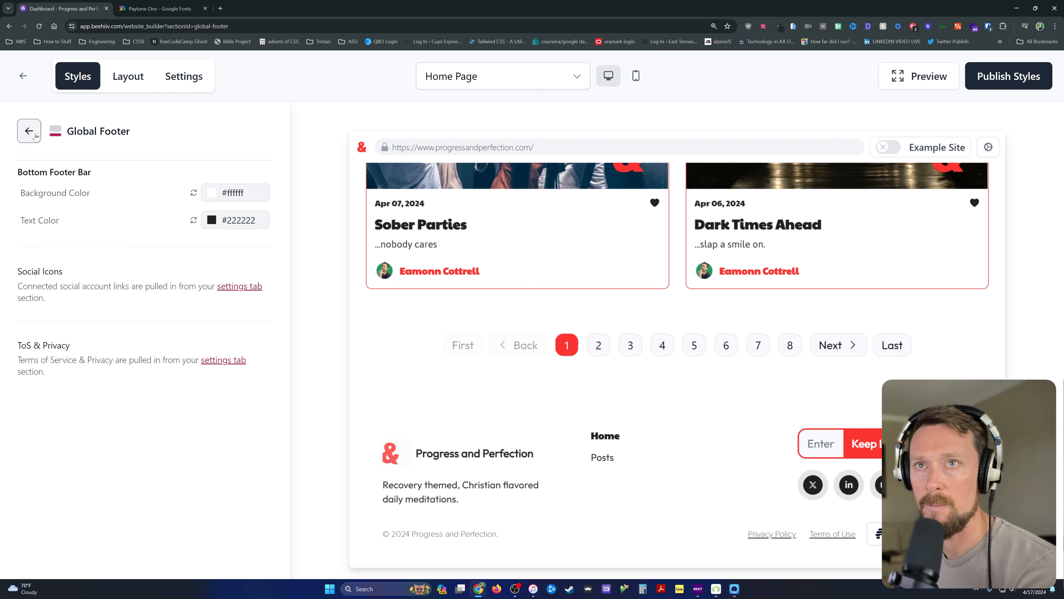
{"action": "left_click", "coordinate": [29, 131]}
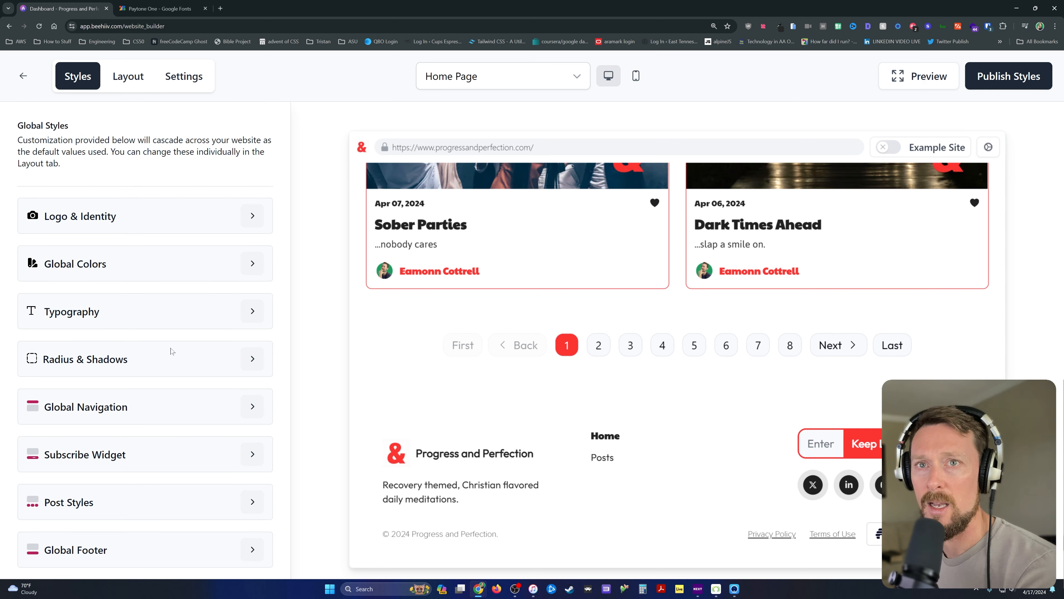
Look through the other site pages in the preview, ending on the Upgrade Page
{"action": "left_click", "coordinate": [502, 76]}
{"action": "left_click", "coordinate": [545, 138]}
{"action": "left_click", "coordinate": [544, 75]}
{"action": "left_click", "coordinate": [568, 165]}
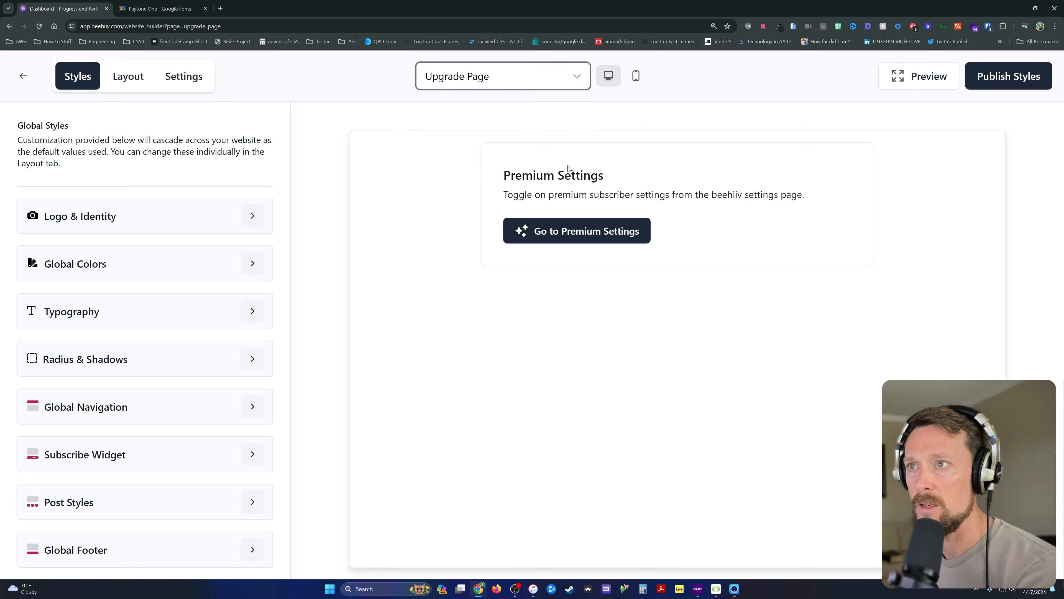
Examine the Home Page down to its post cards in the mobile preview and publish the styles
{"action": "left_click", "coordinate": [636, 75]}
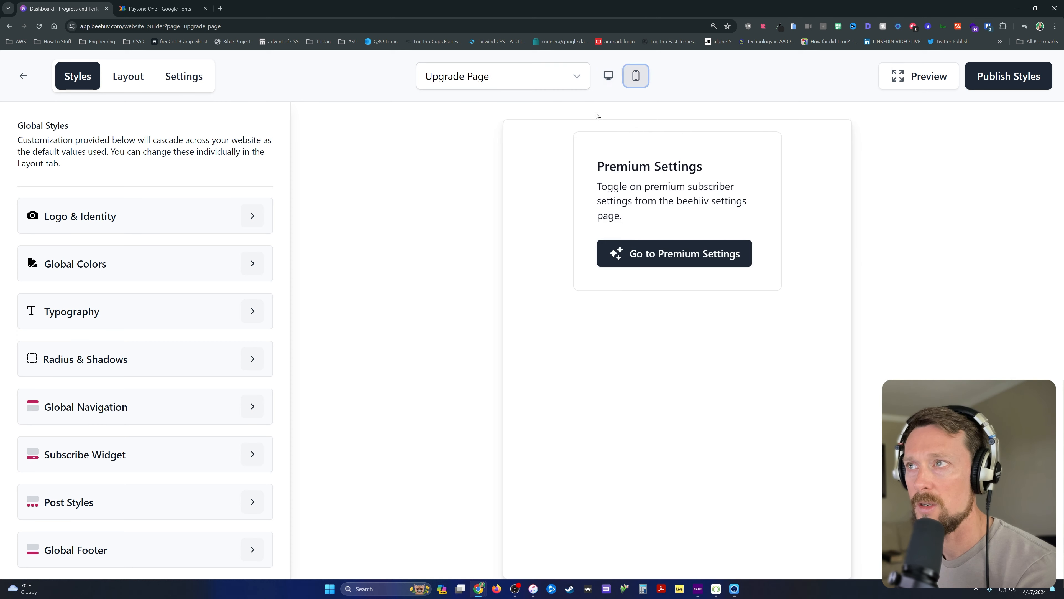
{"action": "left_click", "coordinate": [576, 78]}
{"action": "left_click", "coordinate": [551, 108]}
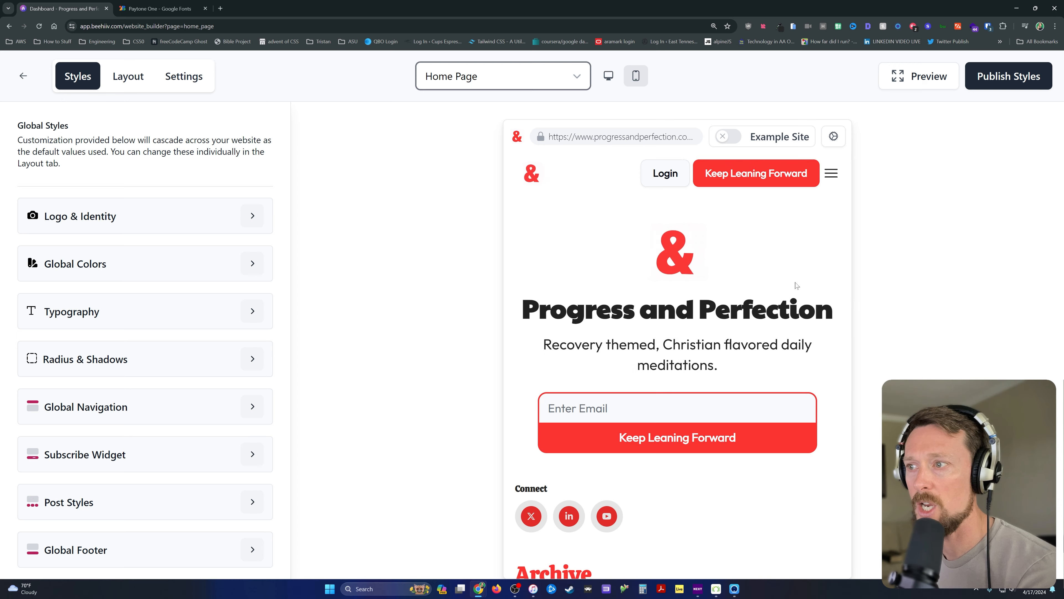
{"action": "scroll", "coordinate": [792, 288], "scroll_direction": "down", "scroll_amount": 5}
{"action": "scroll", "coordinate": [792, 288], "scroll_direction": "down", "scroll_amount": 8}
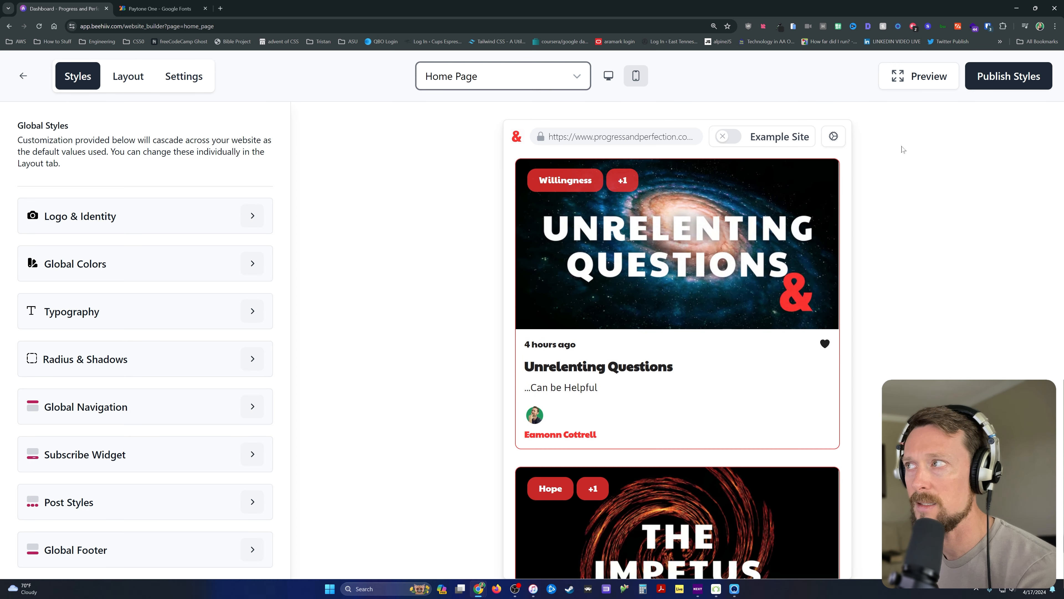
{"action": "left_click", "coordinate": [1010, 81]}
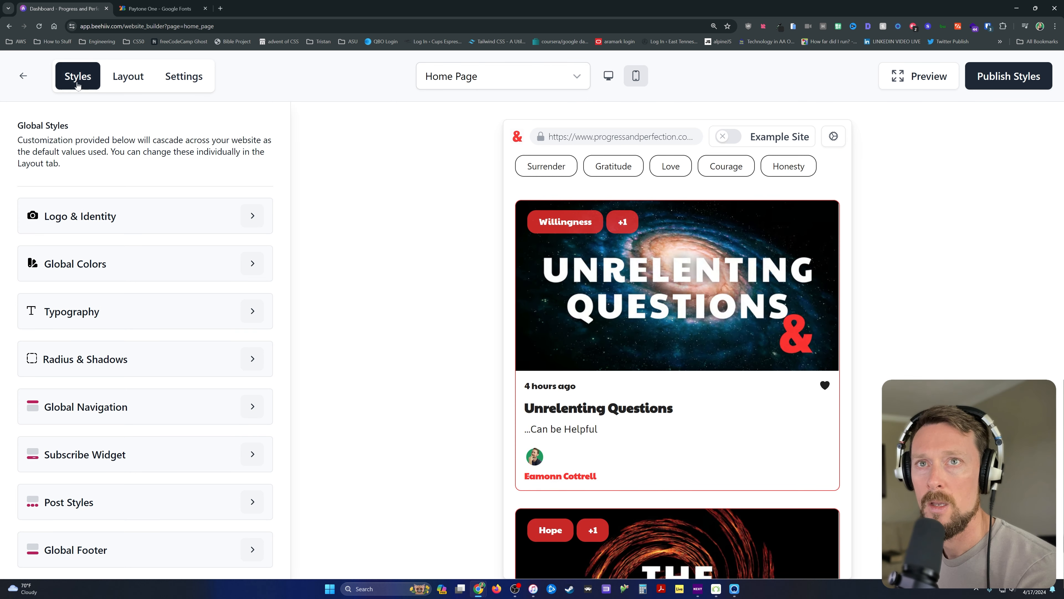
Look over the builder's Layout options and the website Settings, including the tracking pixels page
{"action": "left_click", "coordinate": [124, 76]}
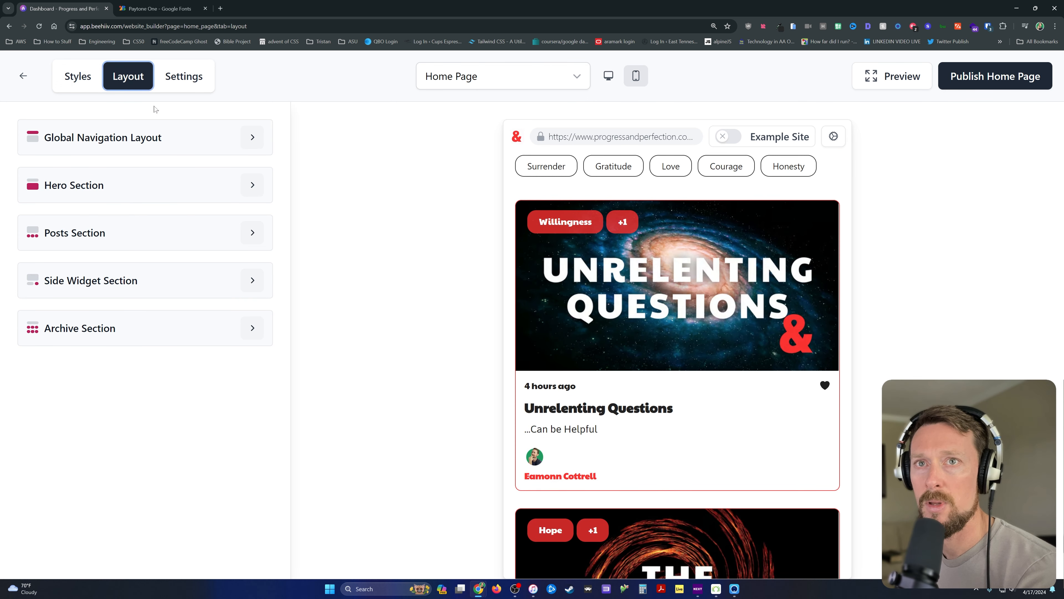
{"action": "left_click", "coordinate": [159, 85]}
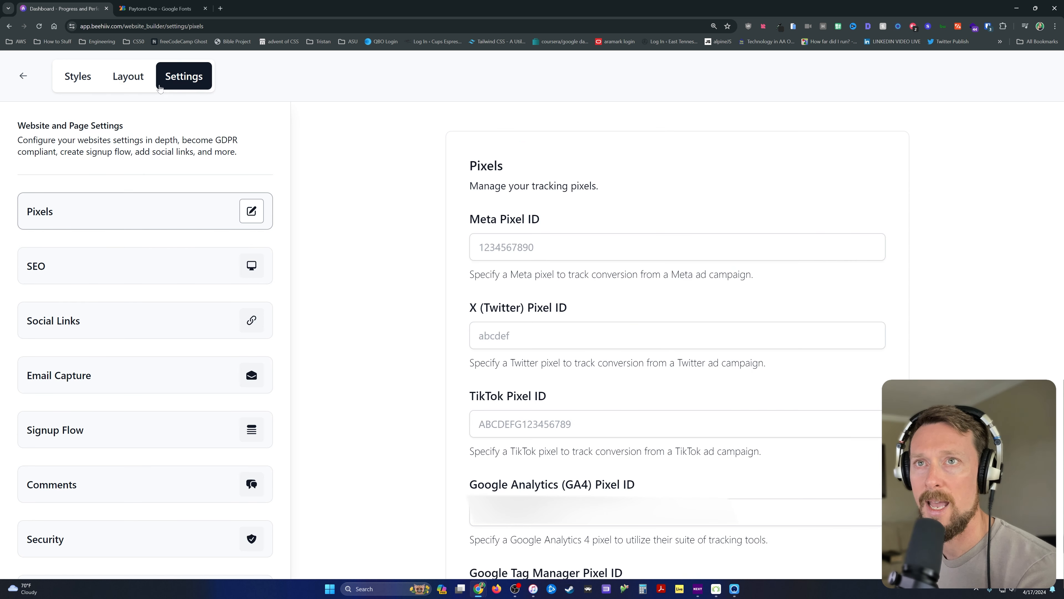
{"action": "left_click", "coordinate": [128, 84]}
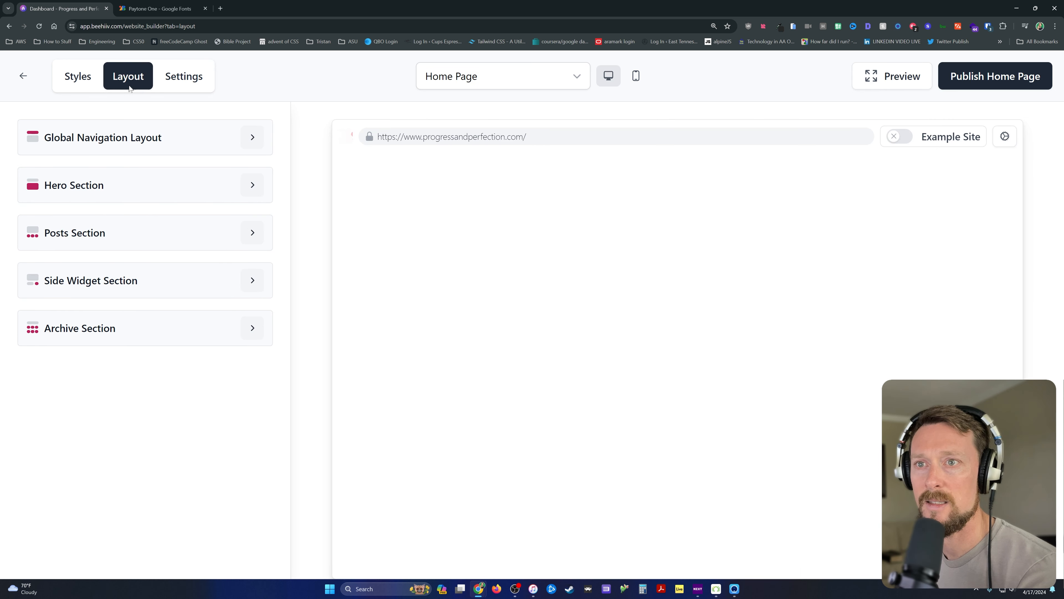
{"action": "left_click", "coordinate": [76, 76]}
In the Global Navigation Layout, create a navigation dropdown titled "New Menu Item"
{"action": "left_click", "coordinate": [137, 77]}
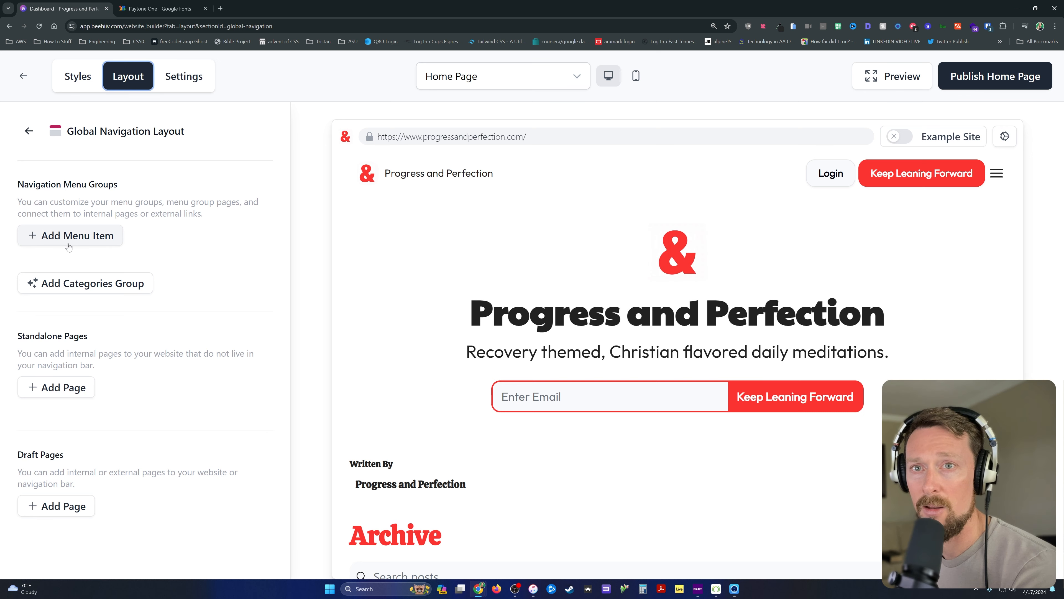
{"action": "left_click", "coordinate": [76, 236]}
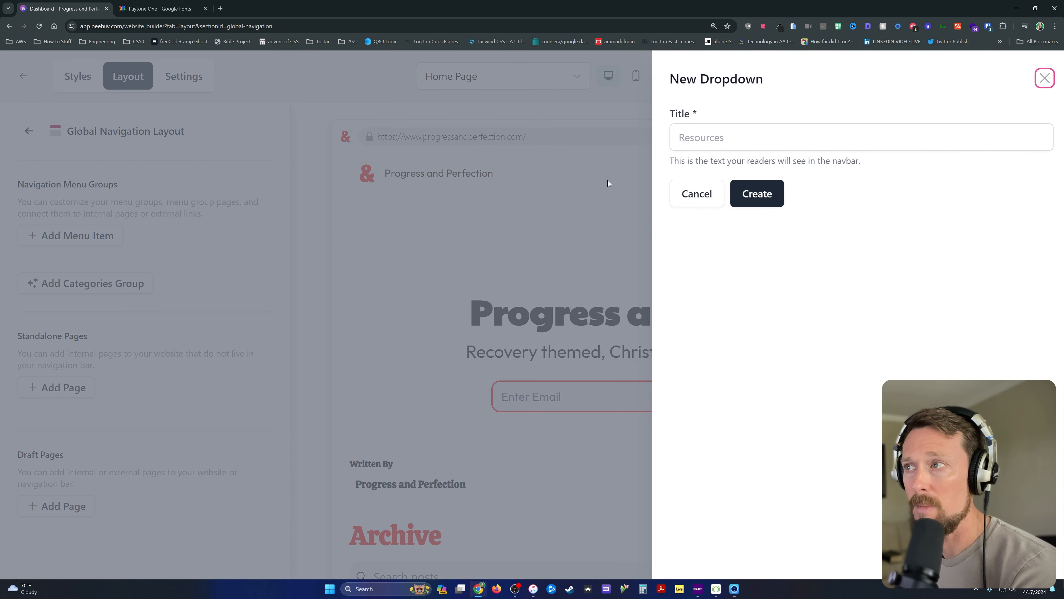
{"action": "left_click", "coordinate": [754, 137]}
{"action": "type", "text": "New Menu Item"}
{"action": "left_click", "coordinate": [750, 194]}
{"action": "scroll", "coordinate": [105, 357], "scroll_direction": "down", "scroll_amount": 2}
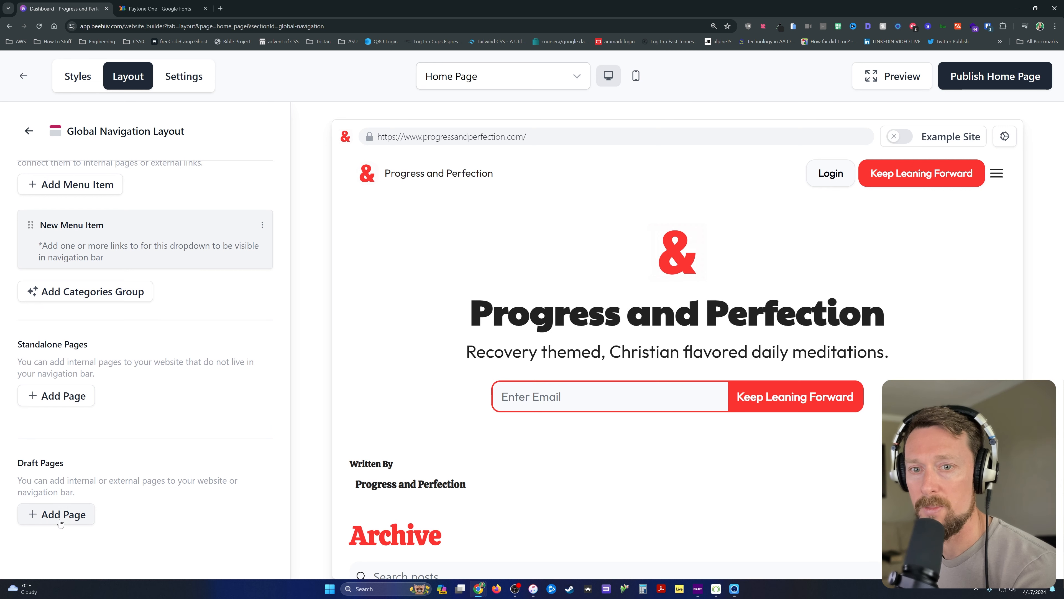
Read the descriptions of the Standalone Pages and Draft Pages groups in the Global Navigation Layout
{"action": "left_click", "coordinate": [61, 523]}
{"action": "left_click", "coordinate": [43, 450]}
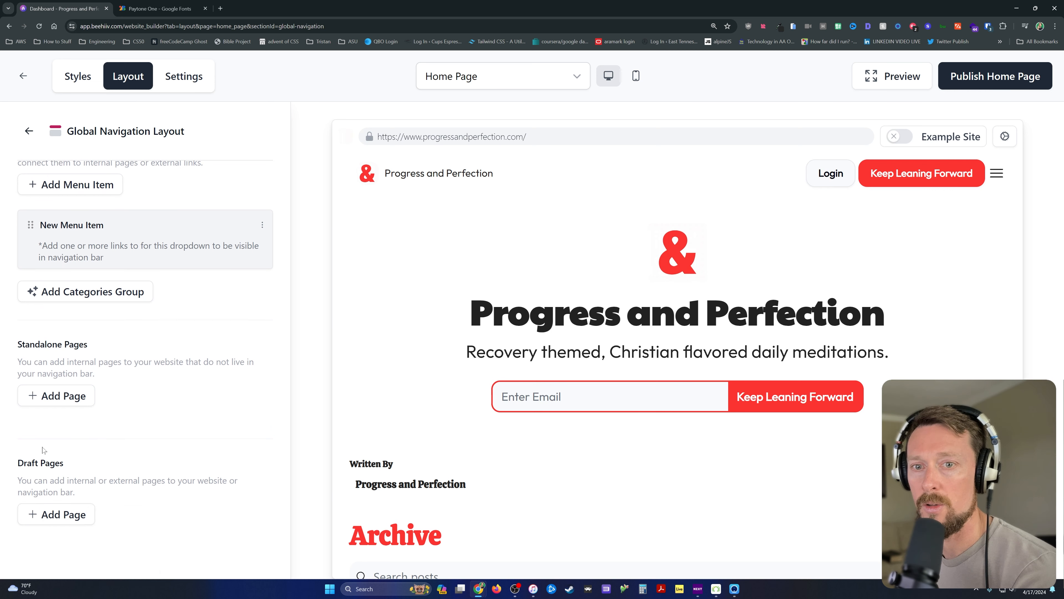
{"action": "left_click_drag", "start_coordinate": [18, 362], "coordinate": [194, 362]}
{"action": "left_click", "coordinate": [195, 363]}
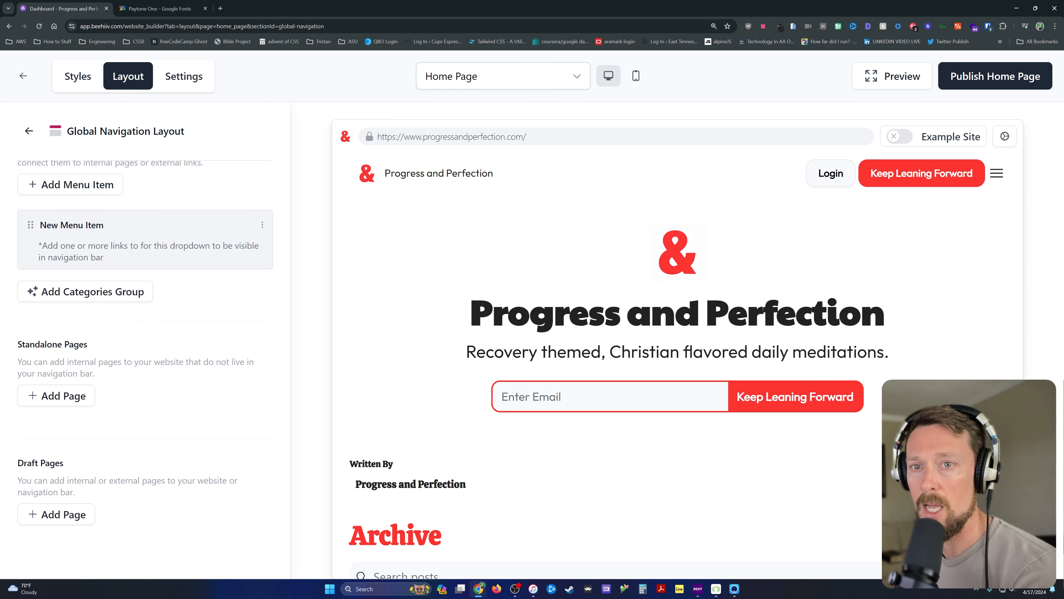
{"action": "left_click_drag", "start_coordinate": [17, 480], "coordinate": [187, 480]}
{"action": "left_click", "coordinate": [187, 480]}
Start a new external link under Draft Pages and title it with the author's full name
{"action": "left_click", "coordinate": [56, 514]}
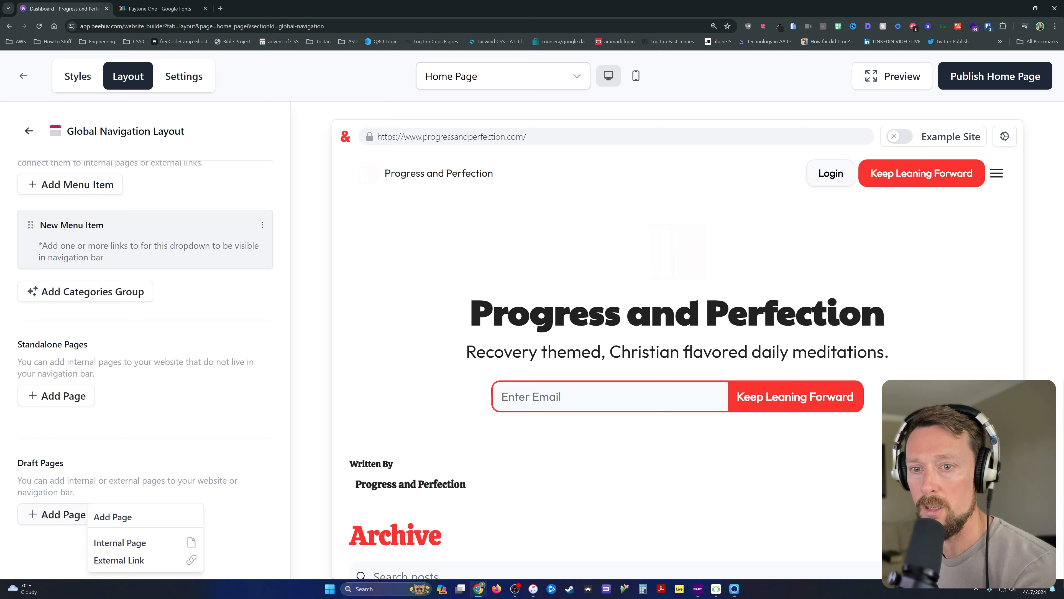
{"action": "left_click", "coordinate": [117, 559]}
{"action": "type", "text": "Eamonn"}
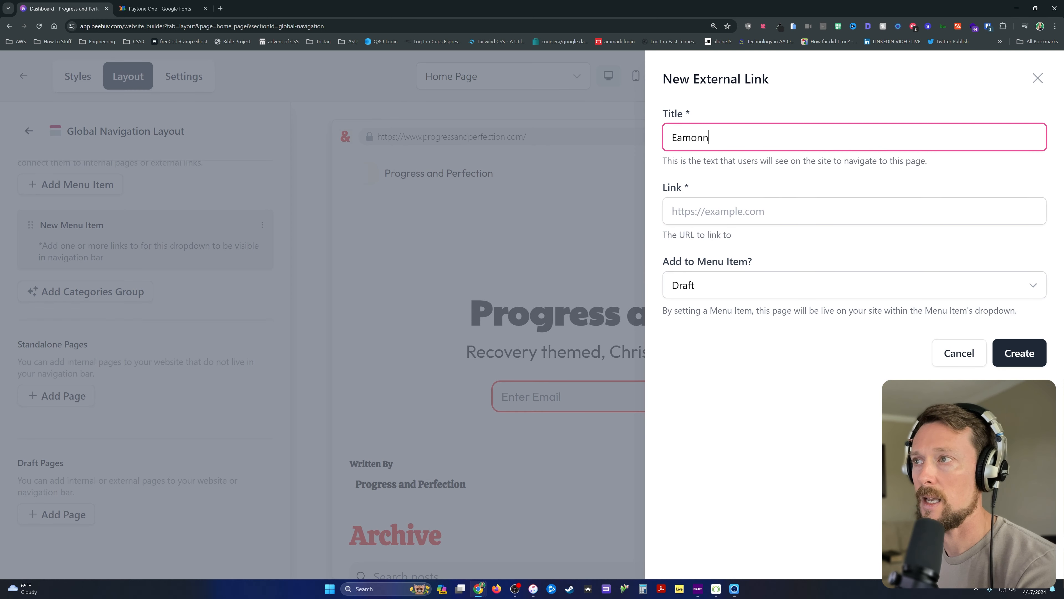
{"action": "type", "text": " Cottrell"}
{"action": "key", "text": "Tab"}
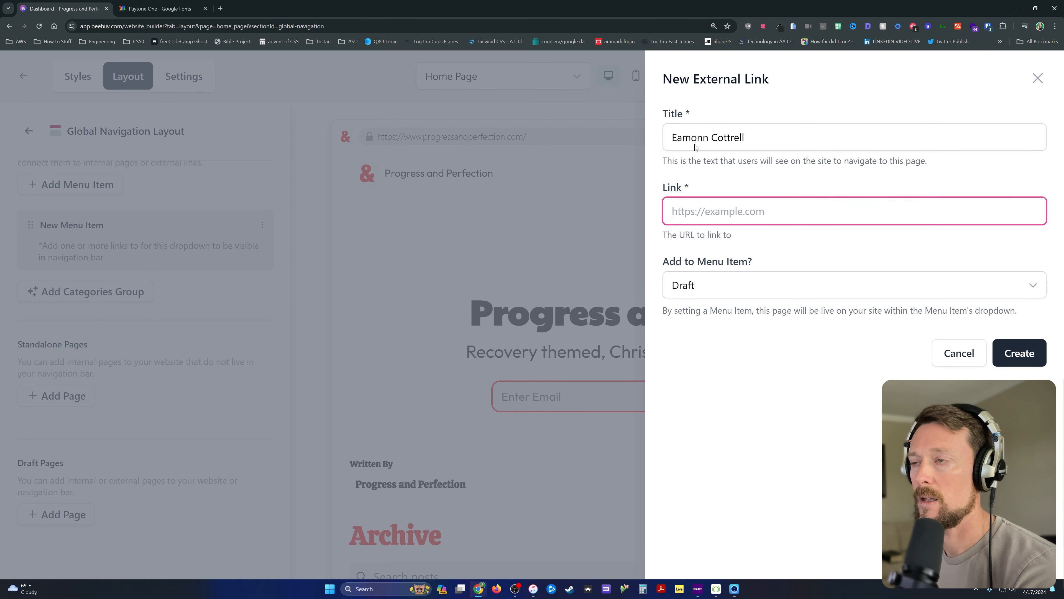
Copy the address of the author's personal website into the link's URL and create the link as a Draft
{"action": "key", "text": "ctrl+t"}
{"action": "type", "text": "eamonncottrell.com"}
{"action": "key", "text": "Return"}
{"action": "key", "text": "ctrl+c"}
{"action": "key", "text": "ctrl+w"}
{"action": "key", "text": "ctrl+v"}
{"action": "key", "text": "Tab"}
{"action": "left_click", "coordinate": [798, 281]}
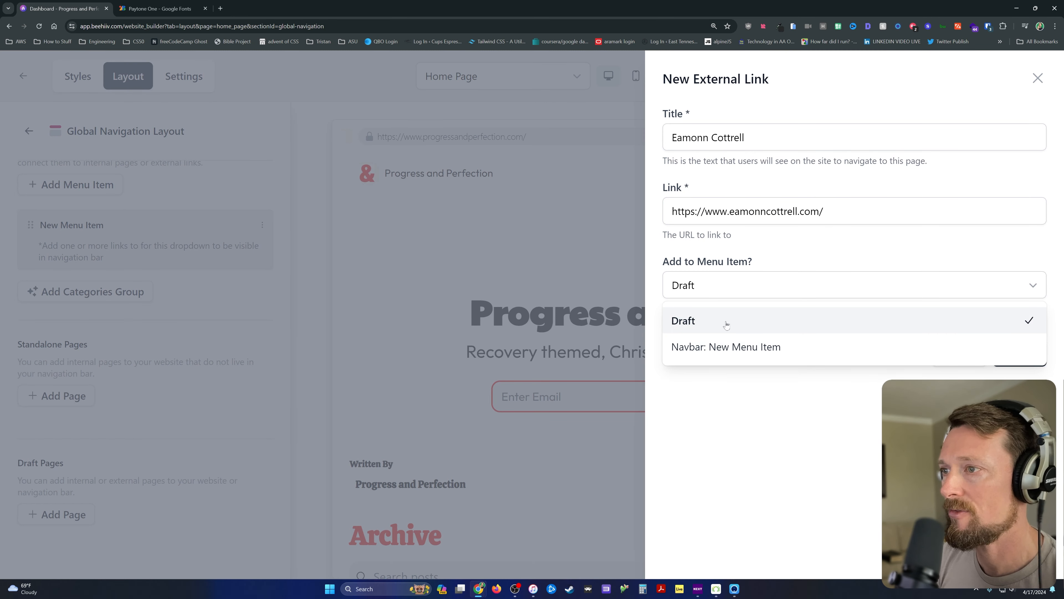
{"action": "left_click", "coordinate": [711, 322]}
{"action": "left_click", "coordinate": [1020, 354]}
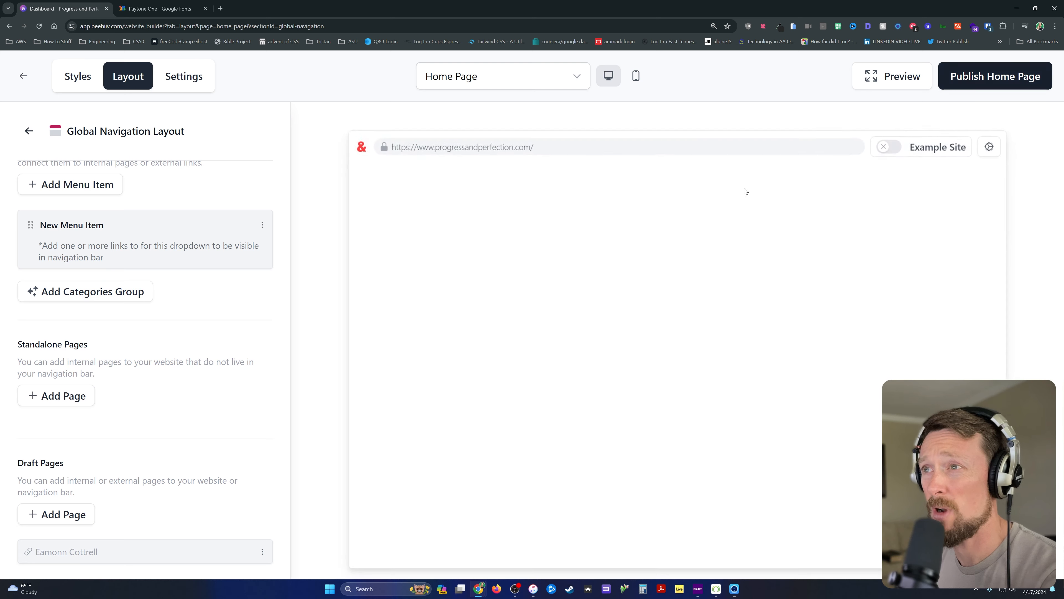
Move the draft external link into the navbar's New Menu Item
{"action": "scroll", "coordinate": [131, 356], "scroll_direction": "down", "scroll_amount": 1}
{"action": "left_click", "coordinate": [262, 512]}
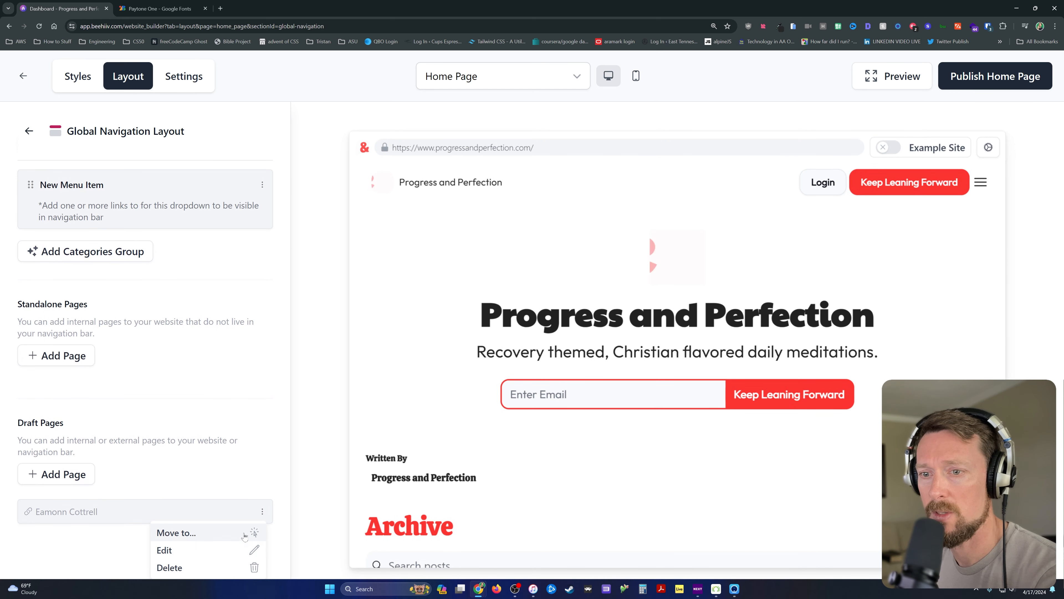
{"action": "left_click", "coordinate": [245, 536]}
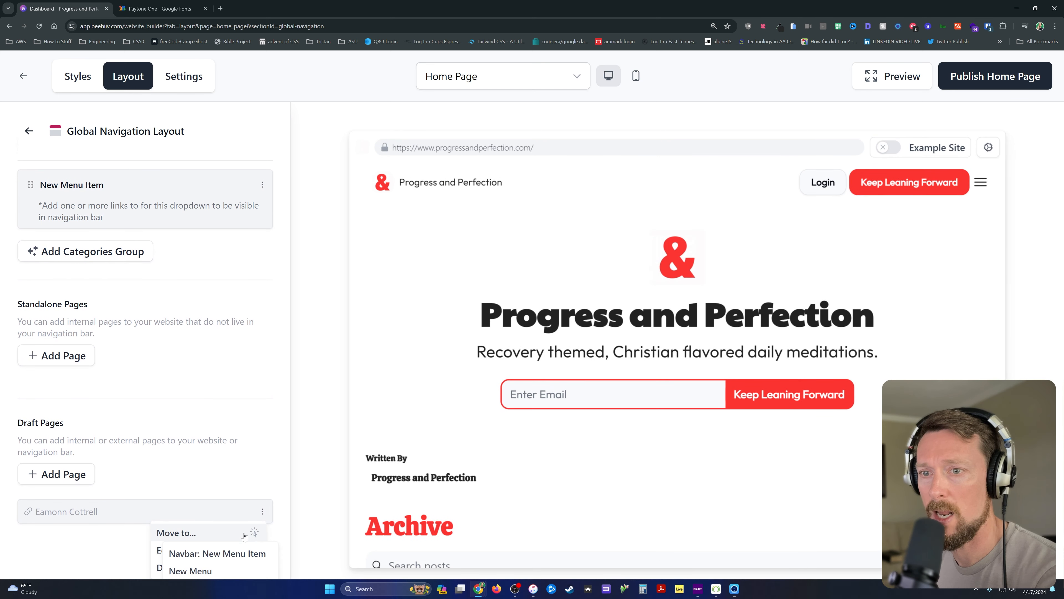
{"action": "left_click", "coordinate": [201, 552]}
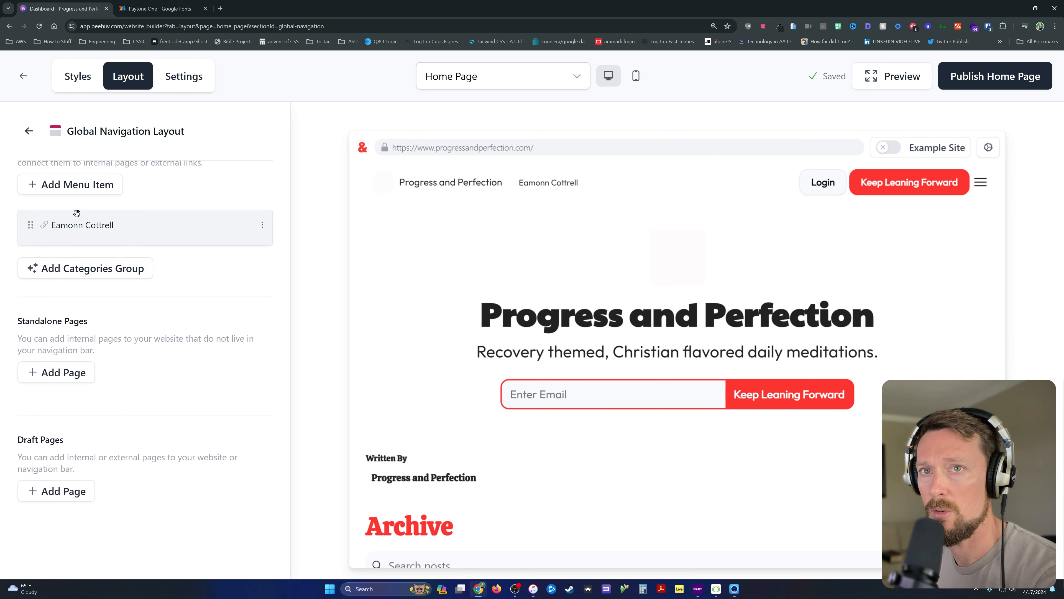
Preview the Home Page and test the new navigation link on the live site at progressandperfection.com
{"action": "scroll", "coordinate": [79, 216], "scroll_direction": "up", "scroll_amount": 1}
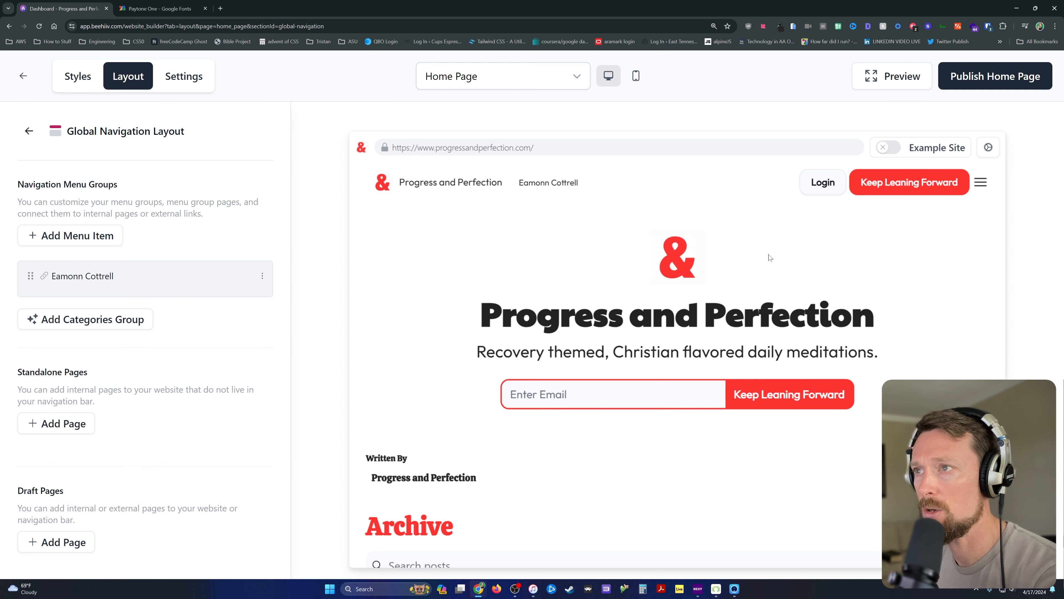
{"action": "left_click", "coordinate": [874, 86]}
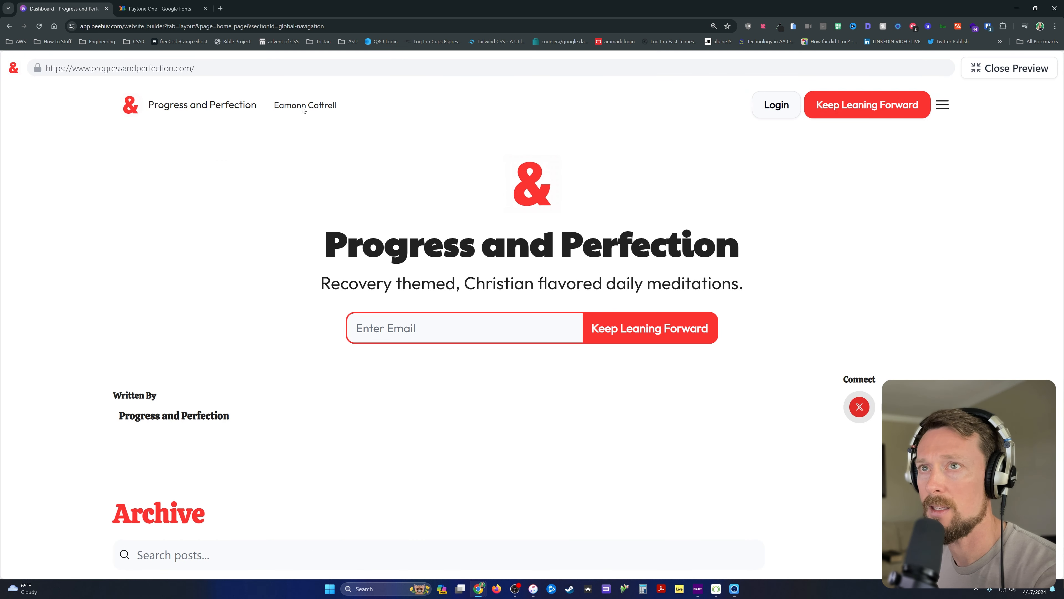
{"action": "key", "text": "ctrl+t"}
{"action": "type", "text": "progressandperfection.com"}
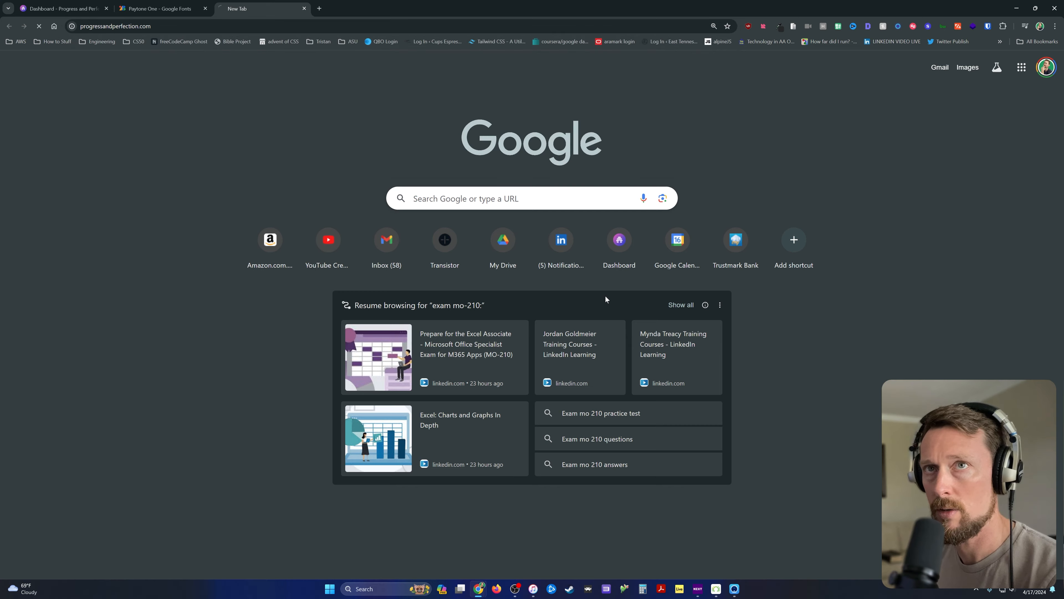
{"action": "key", "text": "Return"}
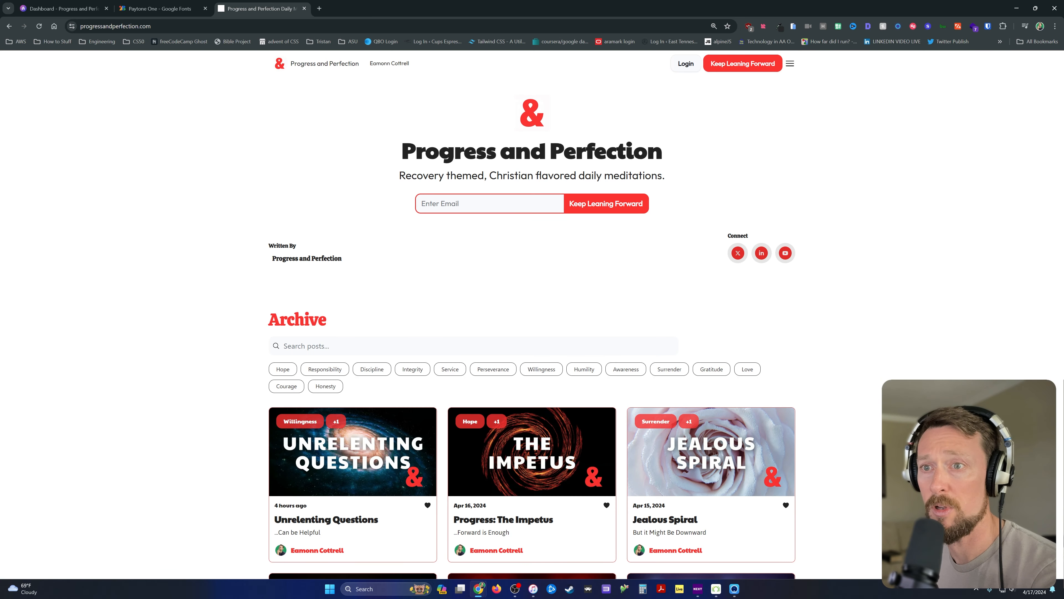
{"action": "left_click", "coordinate": [388, 64]}
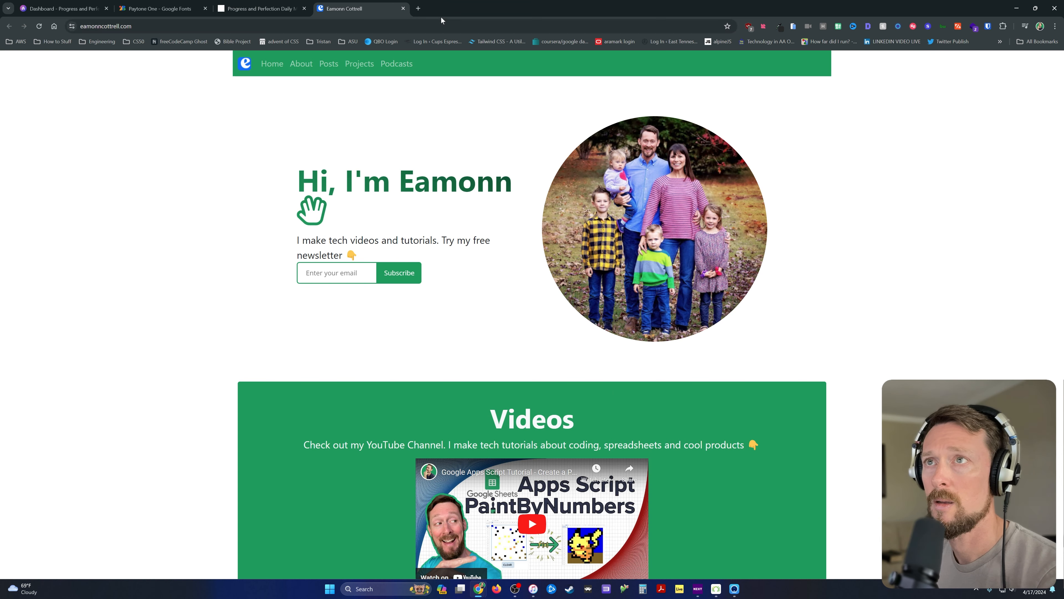
{"action": "key", "text": "ctrl+w"}
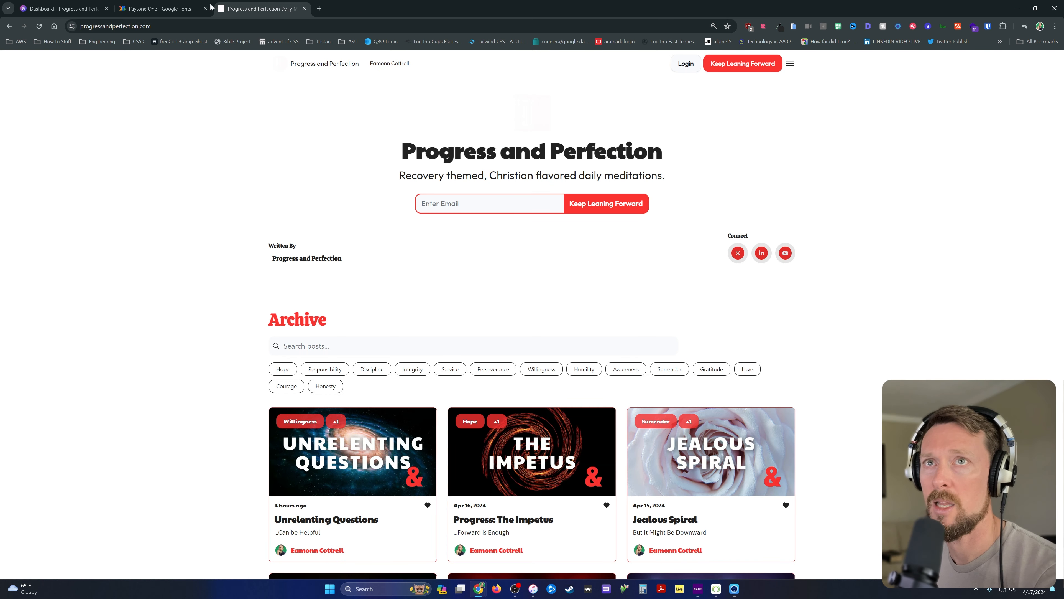
Return to the website builder and look over the Hero Section and Posts Section layout options
{"action": "left_click", "coordinate": [63, 9]}
{"action": "scroll", "coordinate": [211, 337], "scroll_direction": "down", "scroll_amount": 2}
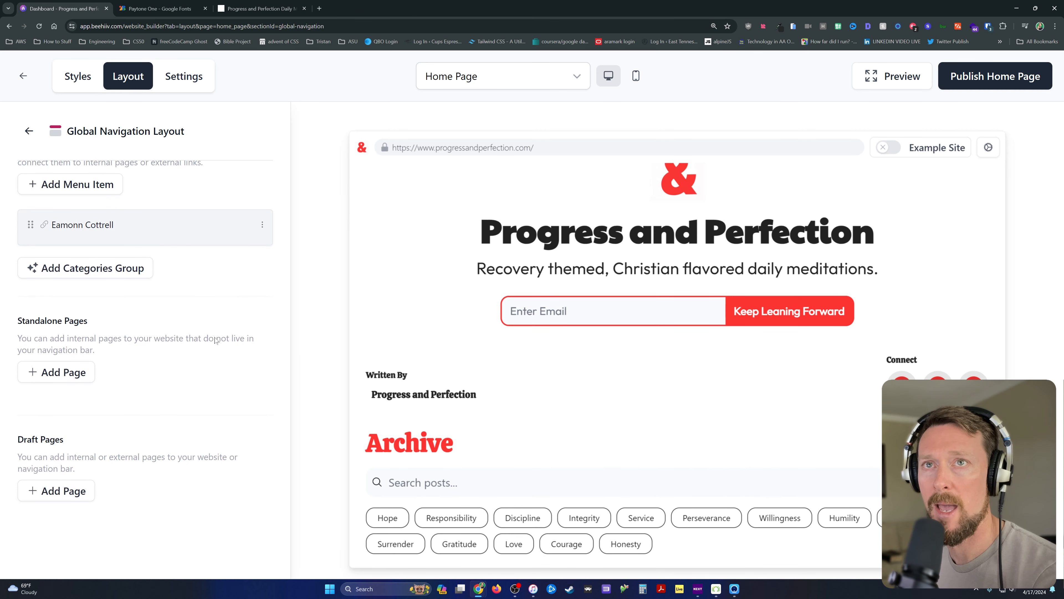
{"action": "scroll", "coordinate": [210, 337], "scroll_direction": "up", "scroll_amount": 2}
{"action": "left_click", "coordinate": [28, 131]}
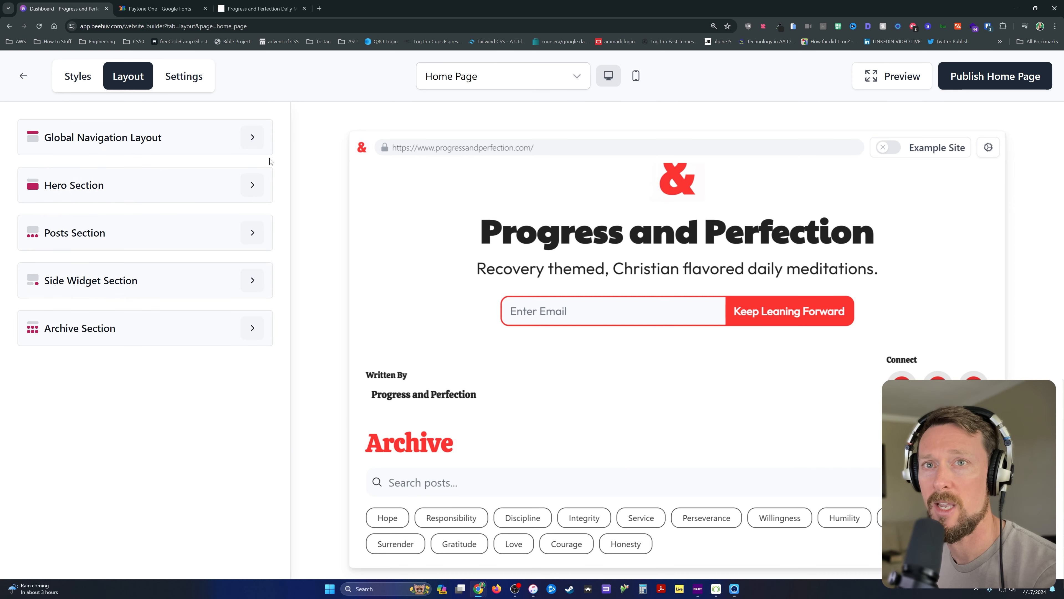
{"action": "left_click", "coordinate": [252, 185]}
{"action": "scroll", "coordinate": [202, 308], "scroll_direction": "down", "scroll_amount": 6}
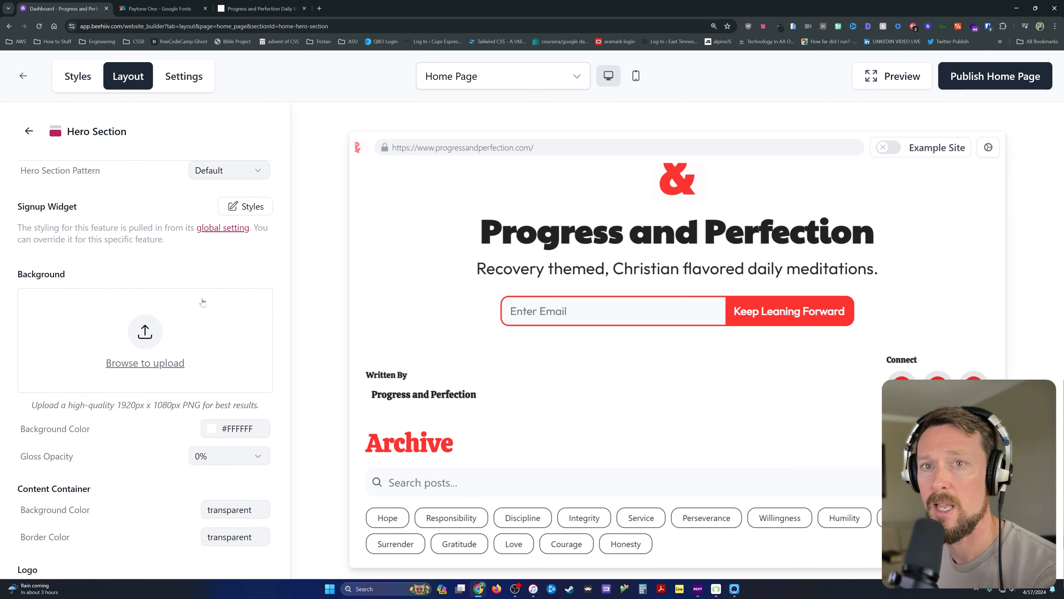
{"action": "left_click", "coordinate": [29, 131]}
{"action": "left_click", "coordinate": [253, 218]}
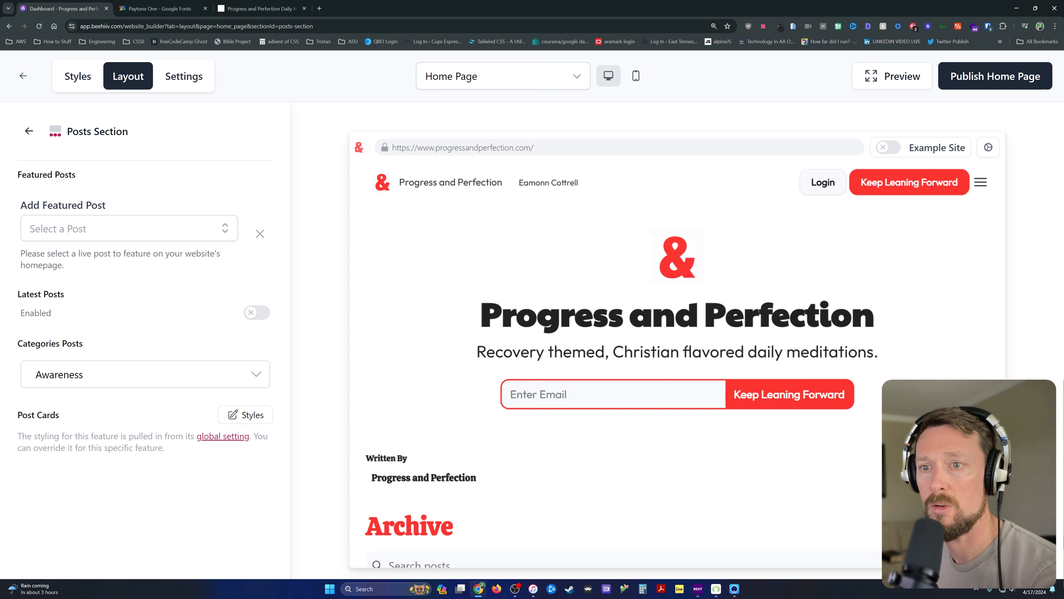
{"action": "left_click", "coordinate": [29, 131]}
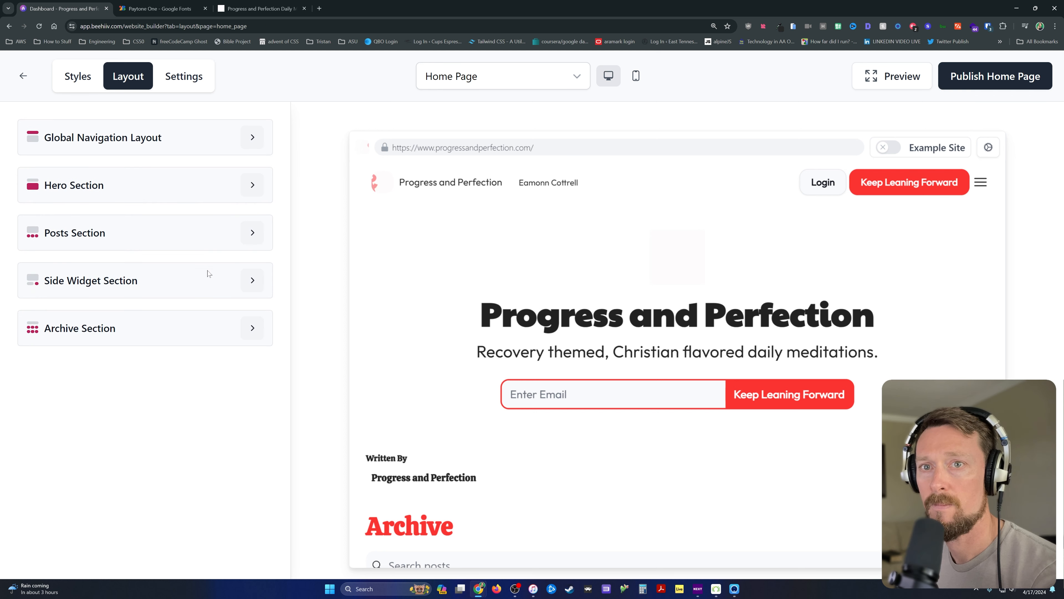
Try the authors, recommendations and social widgets in the Side Widget Section, checking them in the full and mobile previews
{"action": "left_click", "coordinate": [250, 278]}
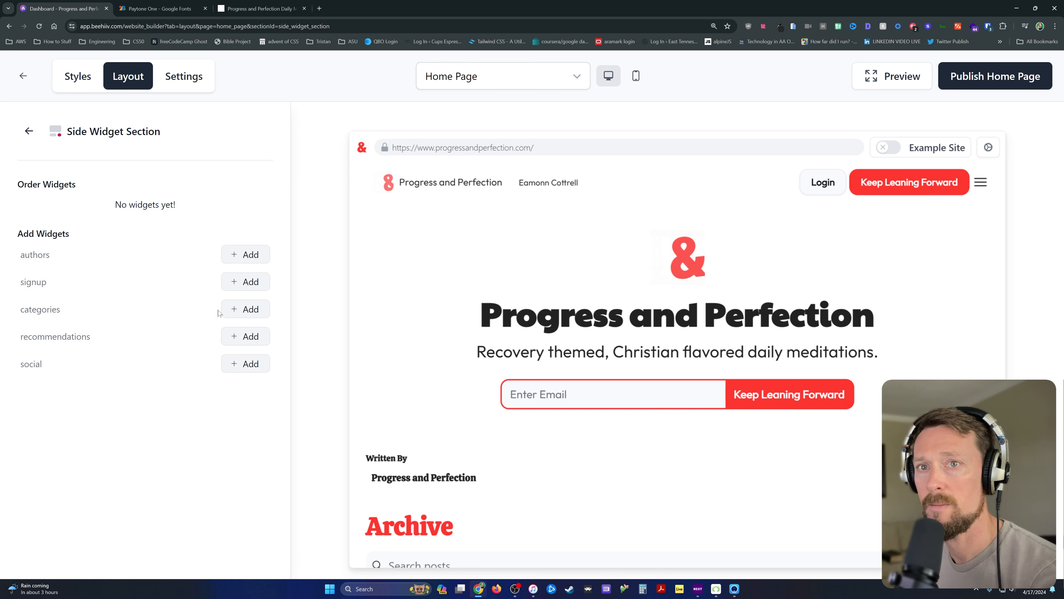
{"action": "left_click", "coordinate": [231, 309]}
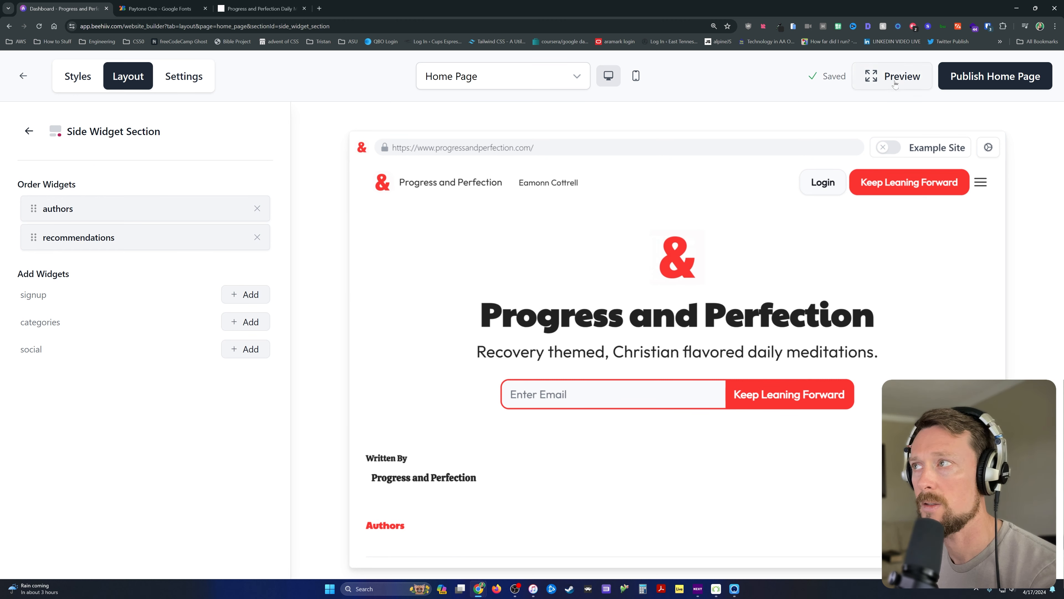
{"action": "left_click", "coordinate": [900, 75]}
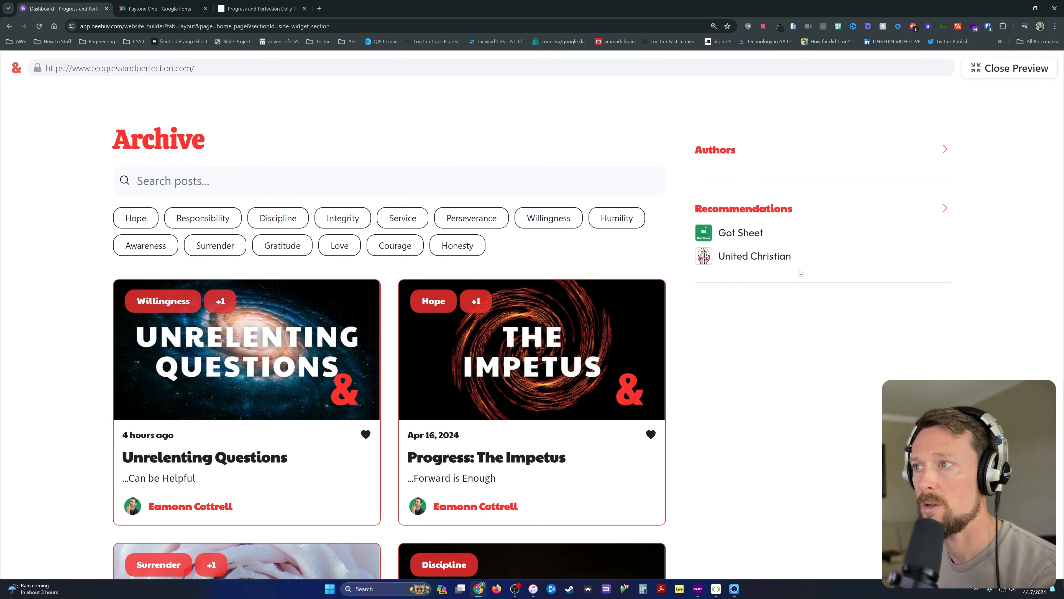
{"action": "left_click", "coordinate": [1005, 69]}
{"action": "left_click", "coordinate": [636, 76]}
{"action": "scroll", "coordinate": [603, 331], "scroll_direction": "down", "scroll_amount": 5}
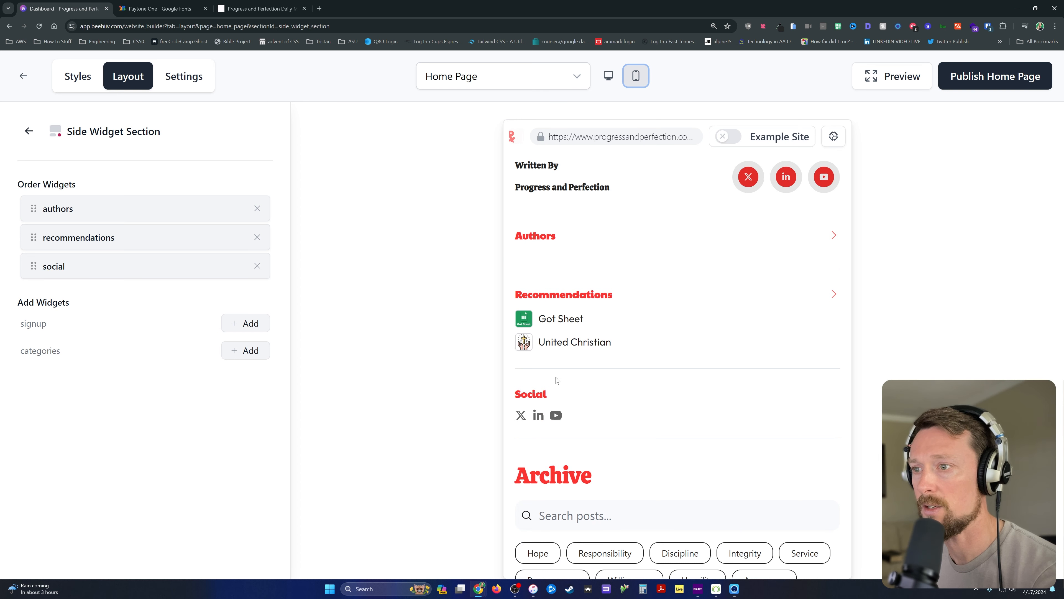
{"action": "left_click", "coordinate": [608, 76]}
Examine the Archive Section options, including the choices for the archive section pattern
{"action": "left_click", "coordinate": [252, 328]}
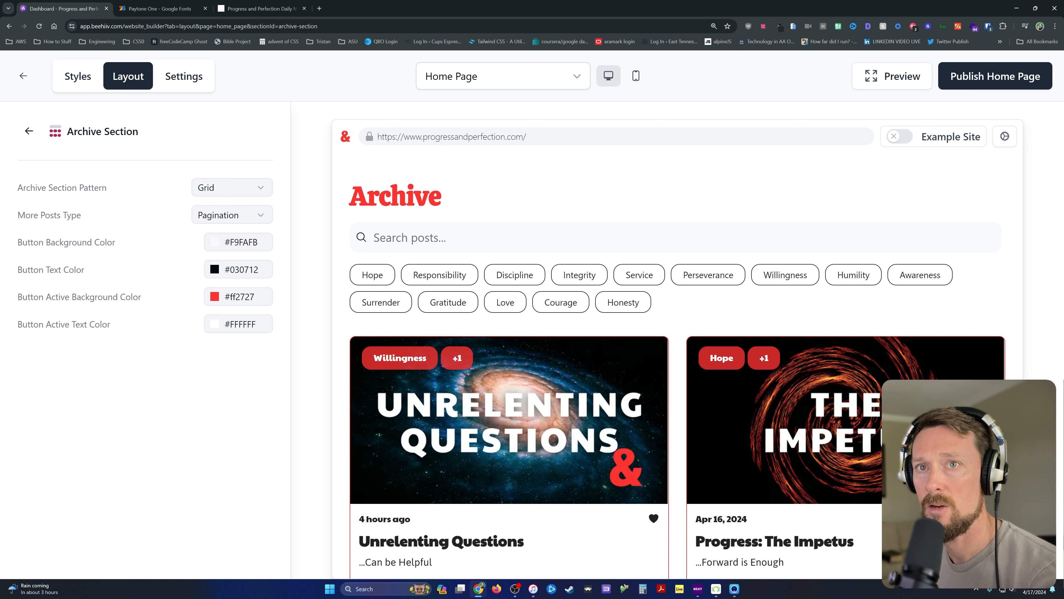
{"action": "left_click", "coordinate": [218, 197]}
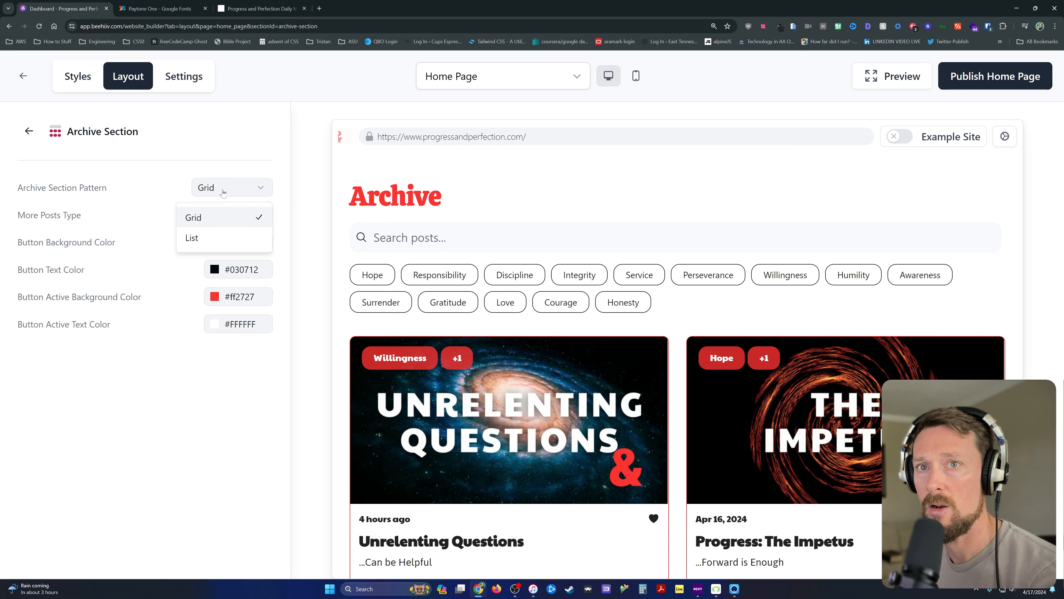
{"action": "left_click", "coordinate": [241, 179]}
{"action": "left_click", "coordinate": [29, 131]}
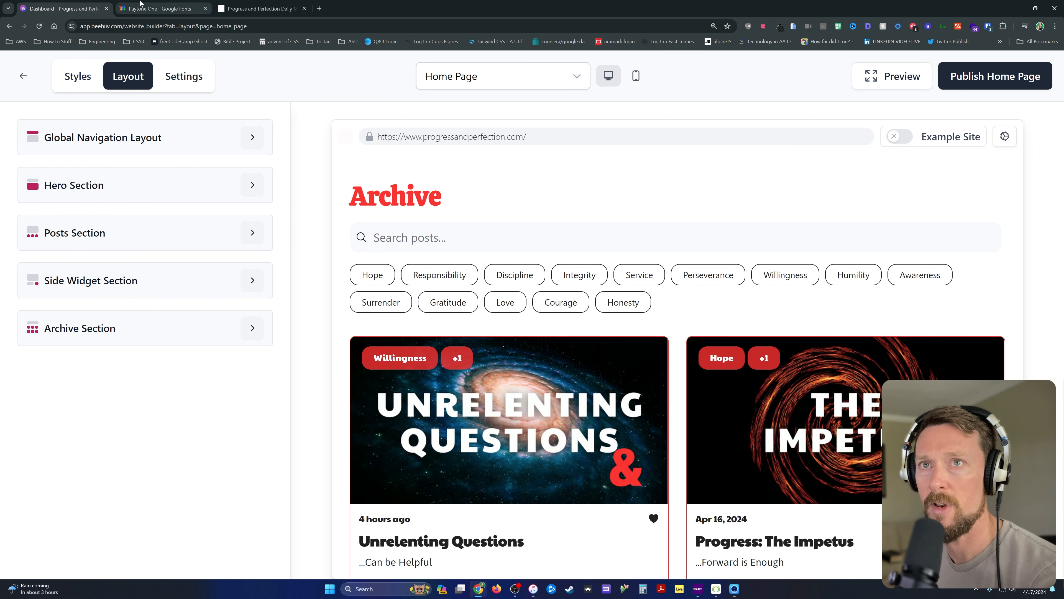
Look through the Social Links, Comments and Static Pages website settings and return to the global styles
{"action": "left_click", "coordinate": [184, 76]}
{"action": "left_click", "coordinate": [178, 320]}
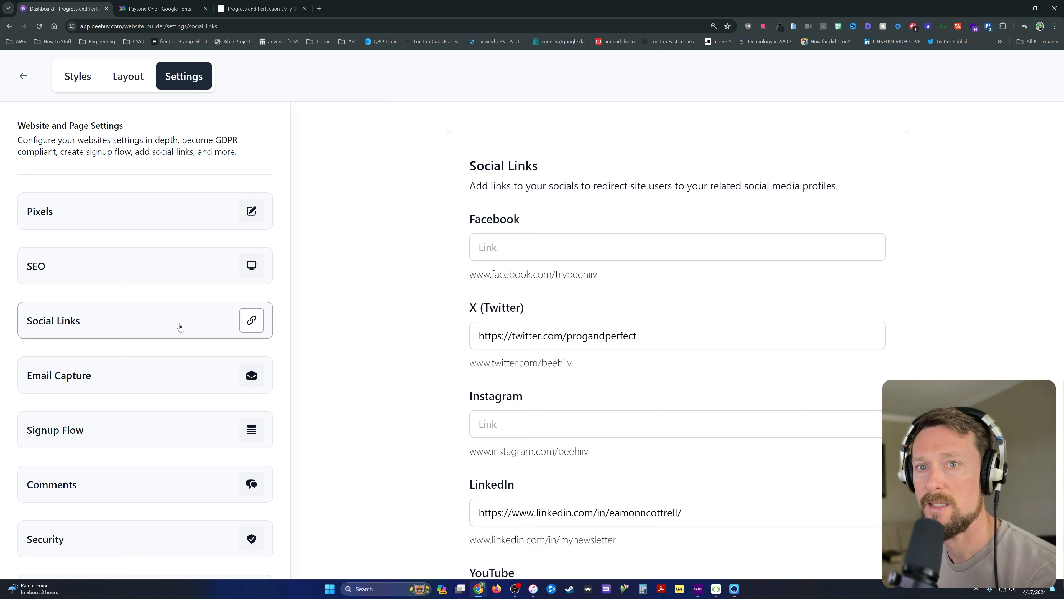
{"action": "scroll", "coordinate": [480, 327], "scroll_direction": "down", "scroll_amount": 5}
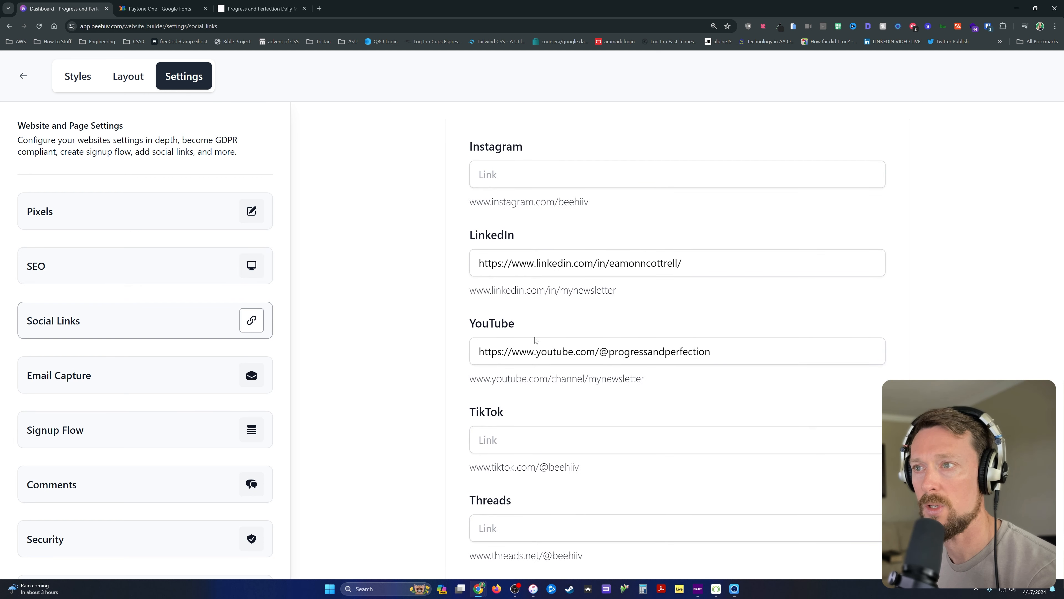
{"action": "left_click", "coordinate": [148, 379]}
{"action": "left_click", "coordinate": [151, 386]}
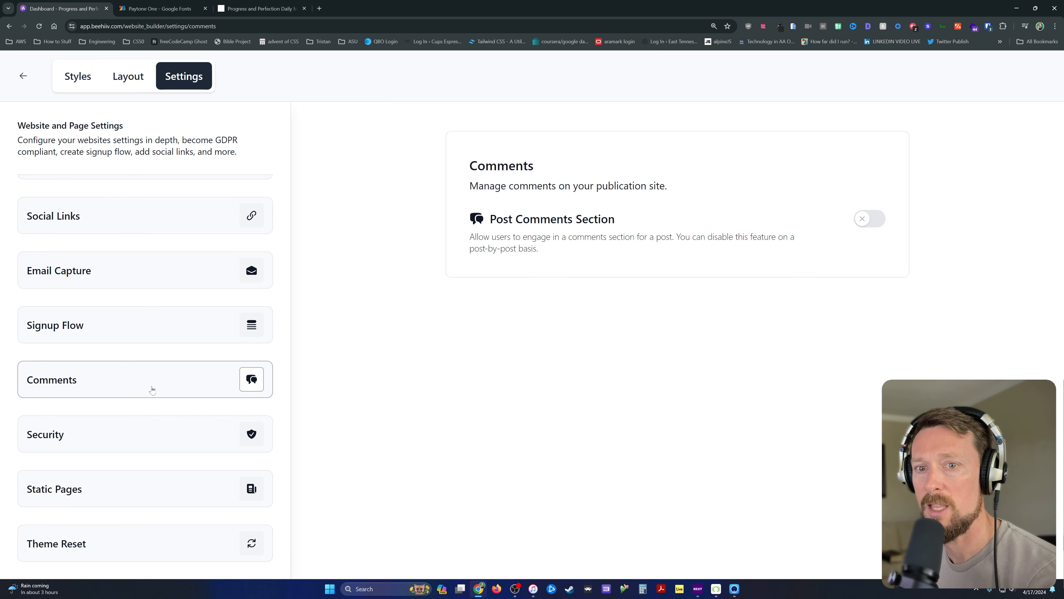
{"action": "left_click", "coordinate": [189, 499]}
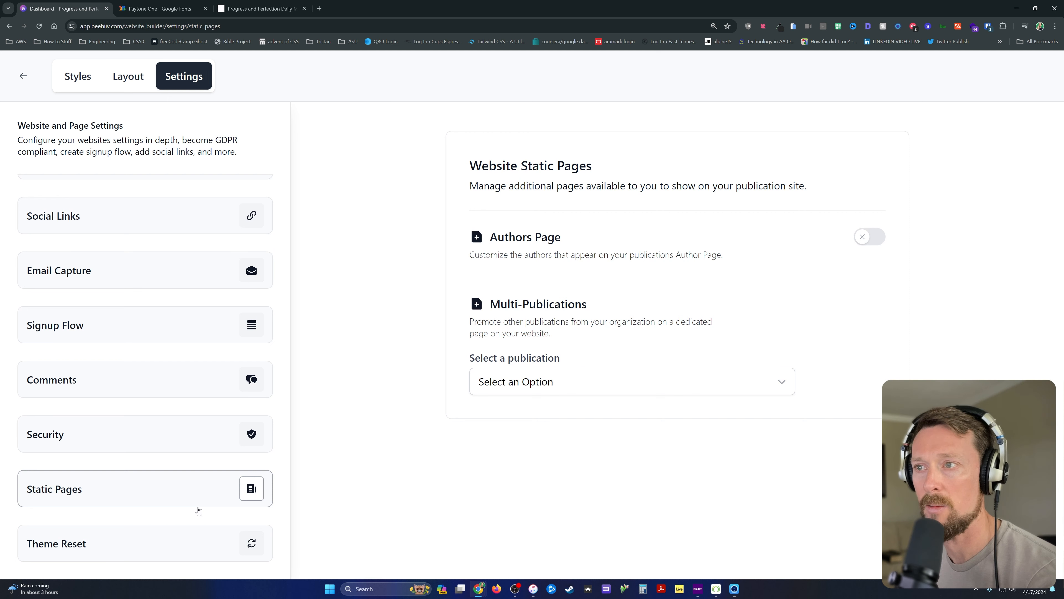
{"action": "left_click", "coordinate": [75, 77]}
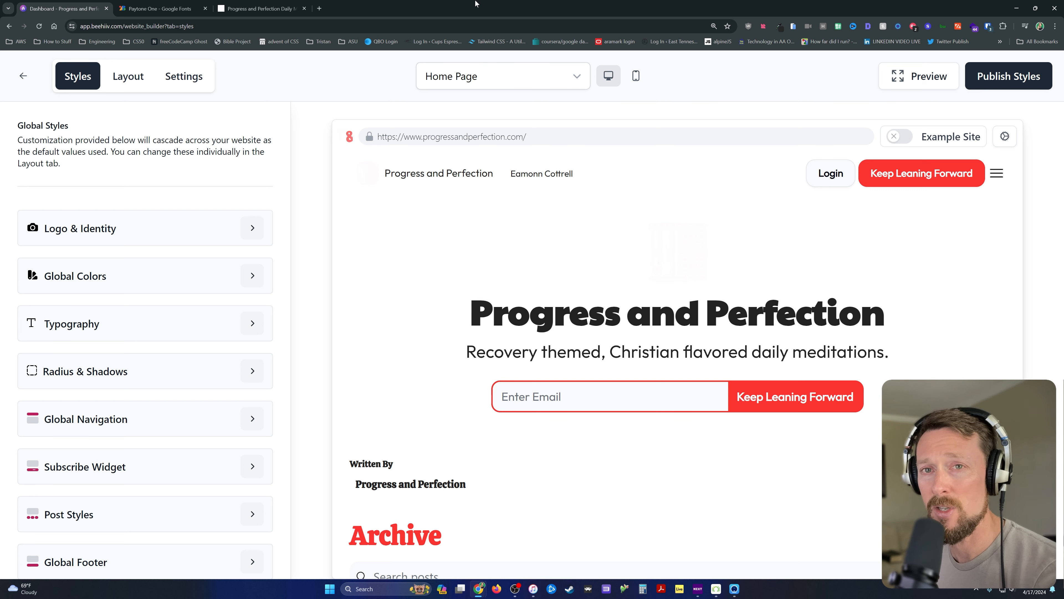
Search the web for "beehiiv pricing" and examine the plans on the pricing page, including Launch's subscriber limit
{"action": "left_click", "coordinate": [319, 8]}
{"action": "type", "text": "beehiiv pricing"}
{"action": "key", "text": "Return"}
{"action": "left_click", "coordinate": [265, 187]}
{"action": "scroll", "coordinate": [375, 319], "scroll_direction": "down", "scroll_amount": 2}
{"action": "left_click_drag", "start_coordinate": [241, 304], "coordinate": [337, 305]}
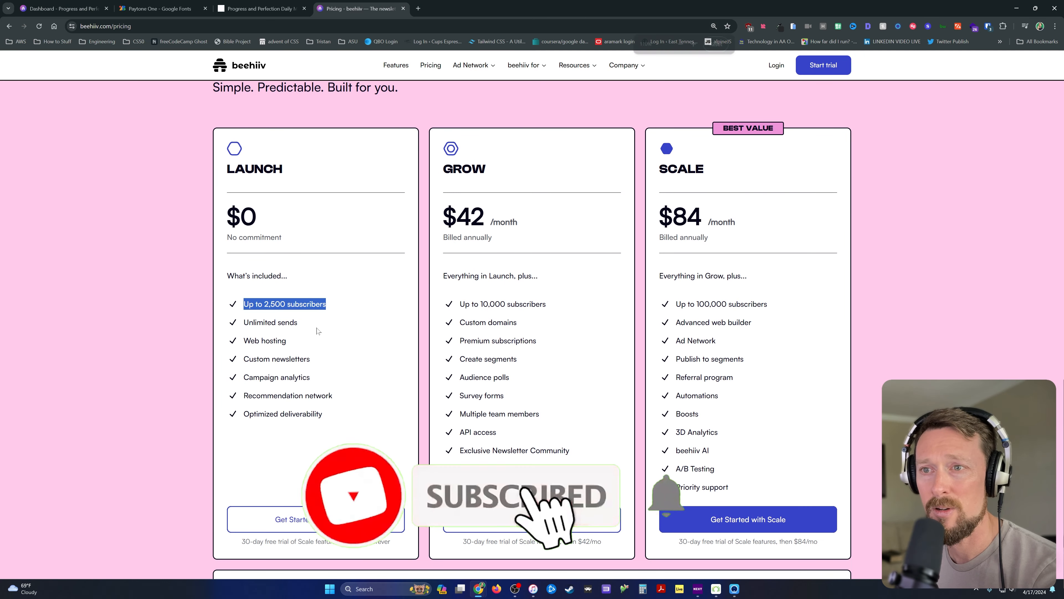
{"action": "key", "text": "ctrl+plus"}
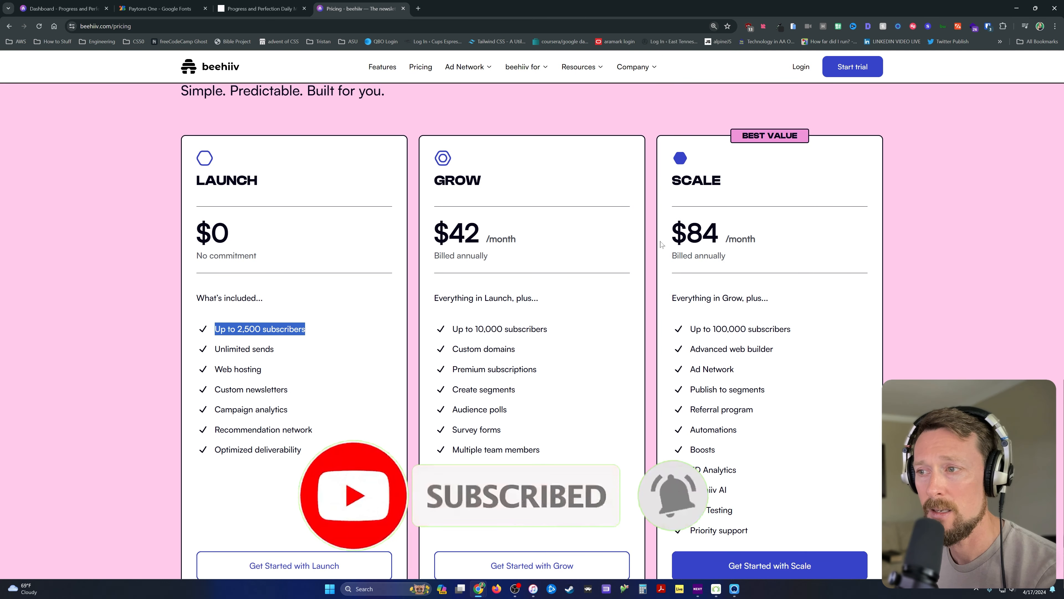